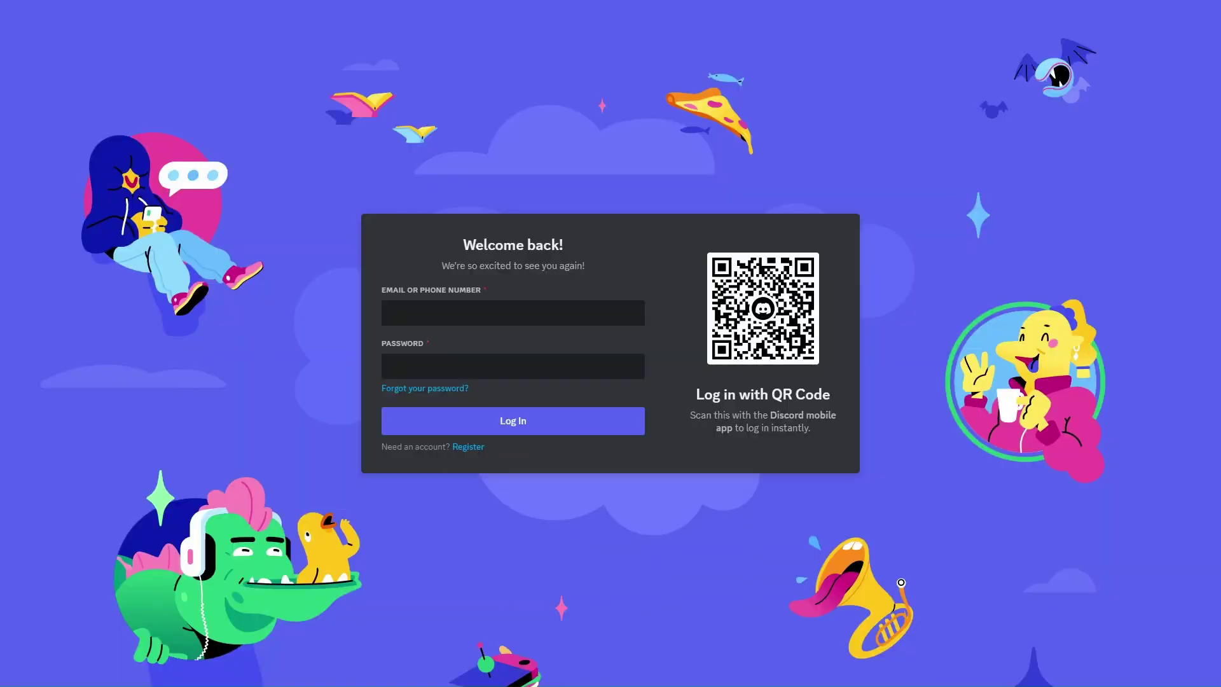
Register a new Discord account with email, username, password and birth date, accepting the terms
left_click(469, 447)
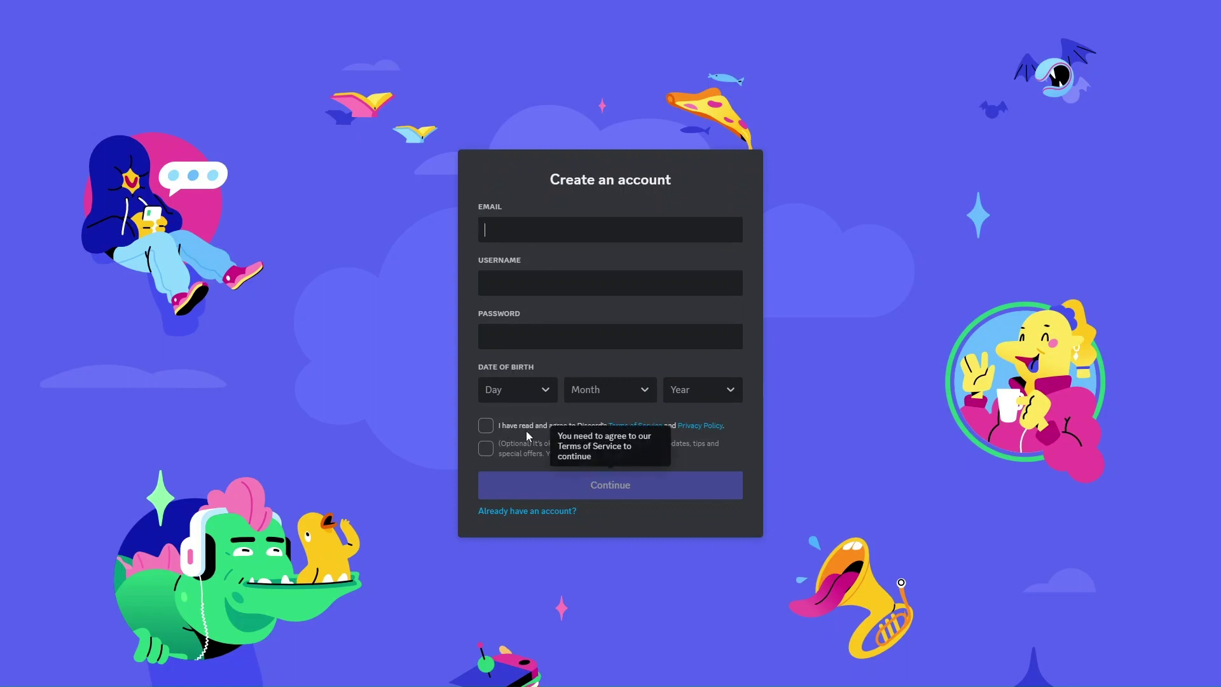
left_click(497, 427)
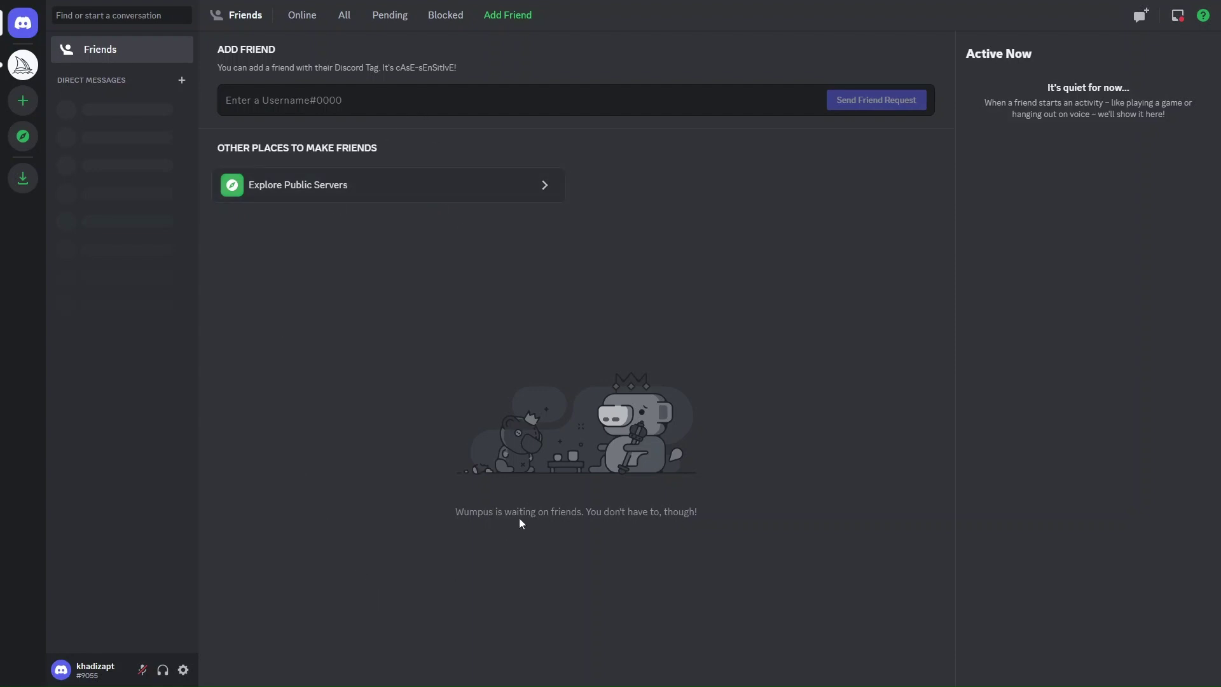
Browse Discord's public servers on the Discover communities page
left_click(368, 184)
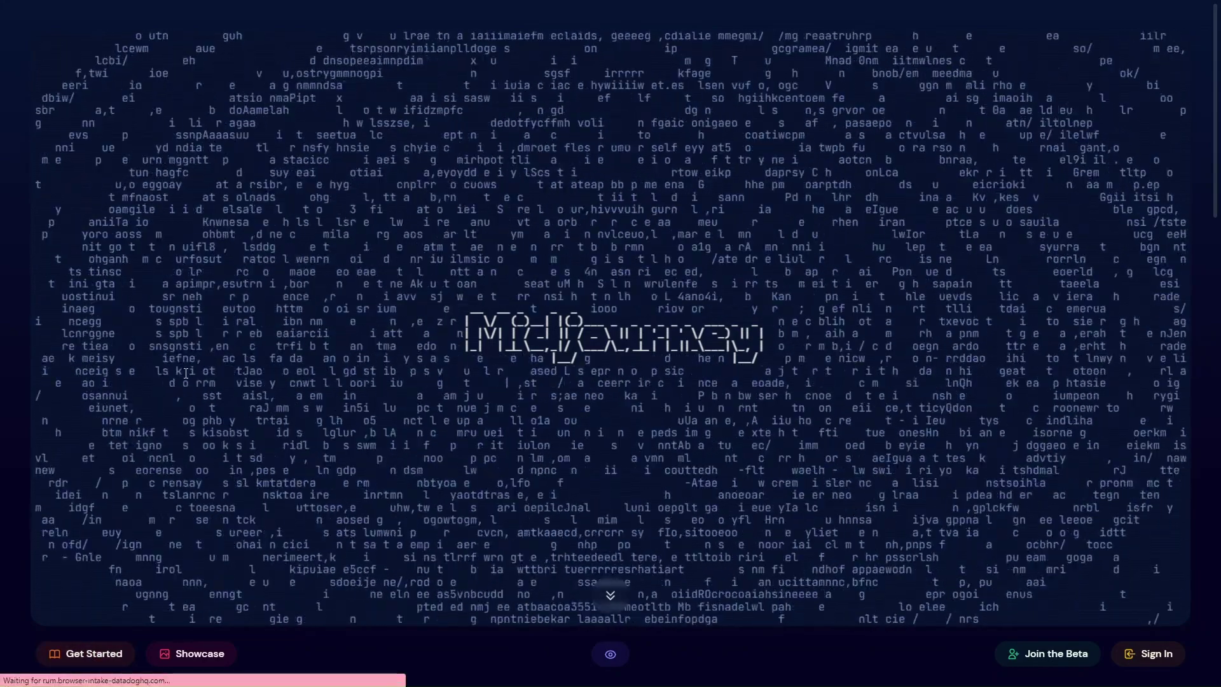
Follow the docs Quick Start guide's Join the Discord link to the Midjourney server invite
scroll(640, 448, "down", 8)
scroll(636, 559, "up", 5)
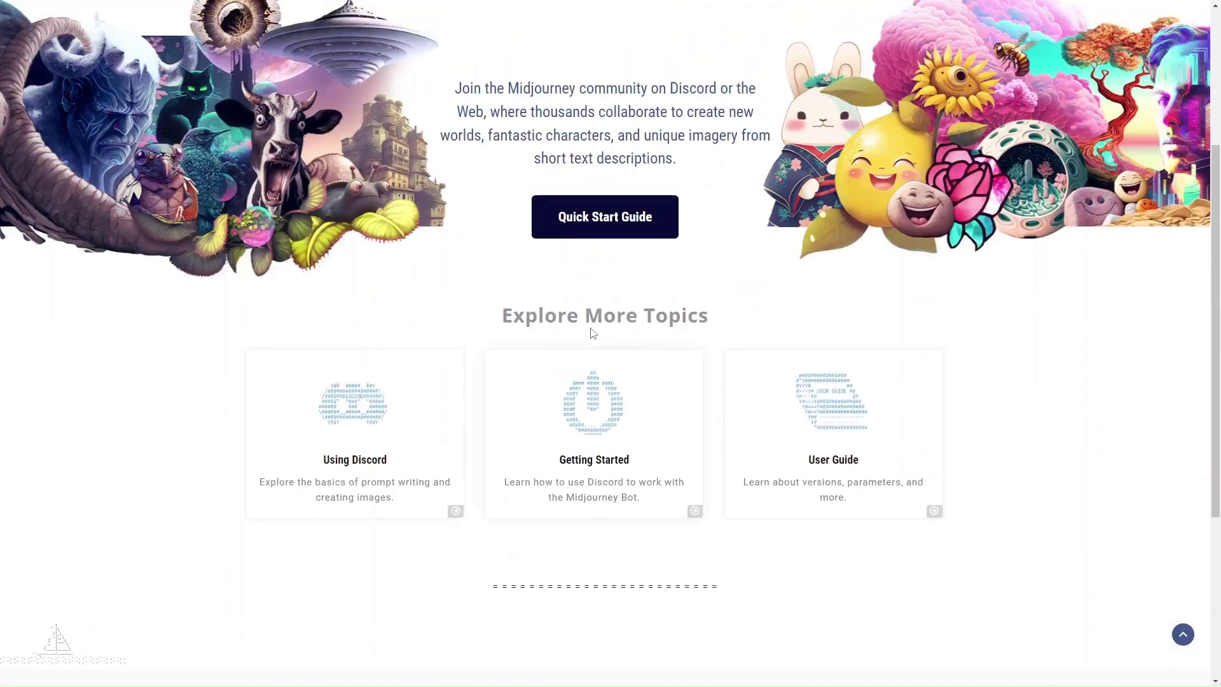
left_click(584, 215)
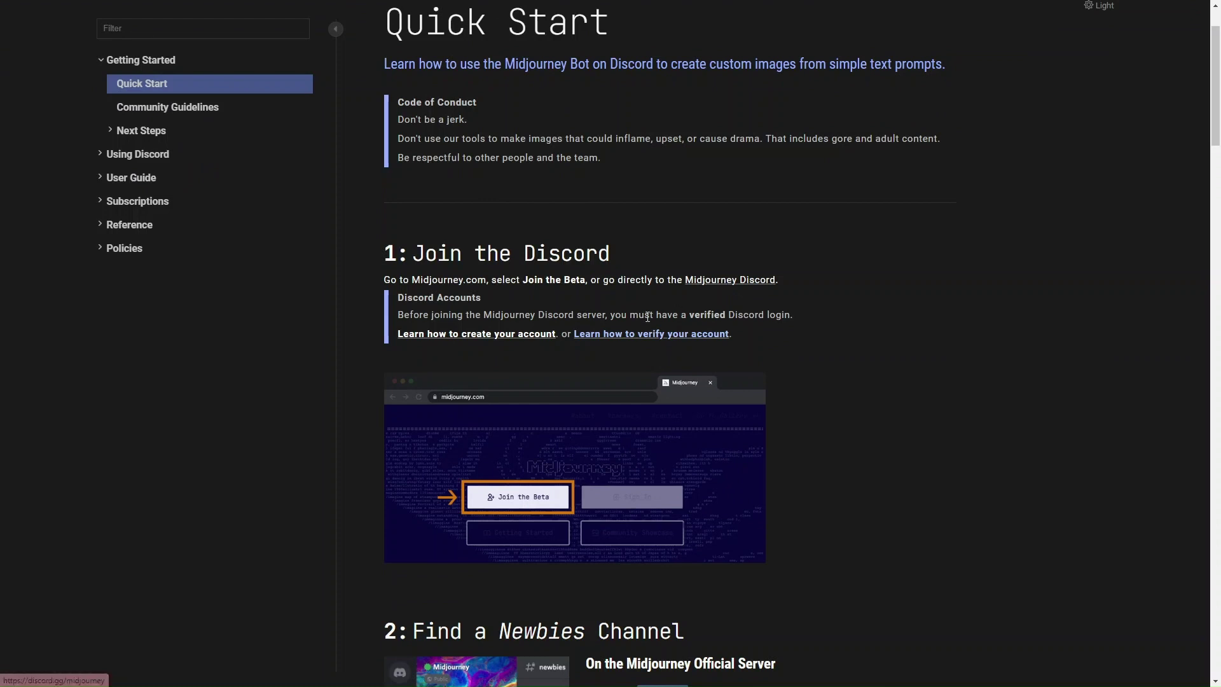
left_click(570, 278)
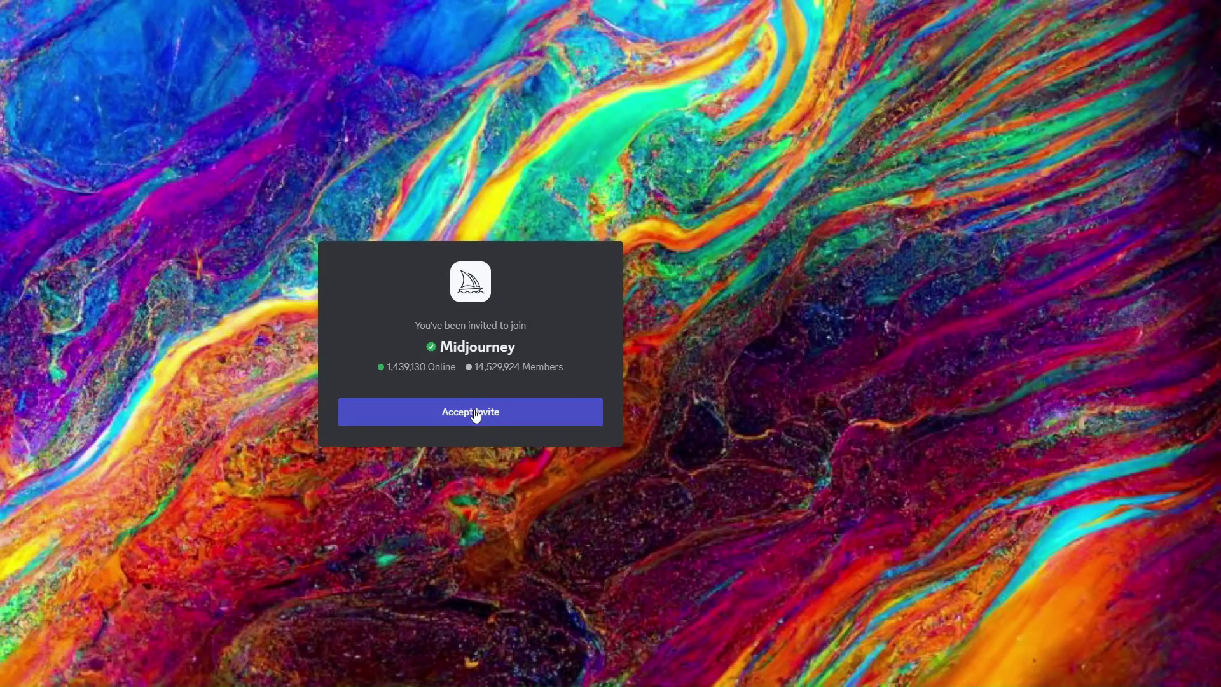
Accept the Midjourney server invite and scroll through its Home highlights feed
left_click(473, 412)
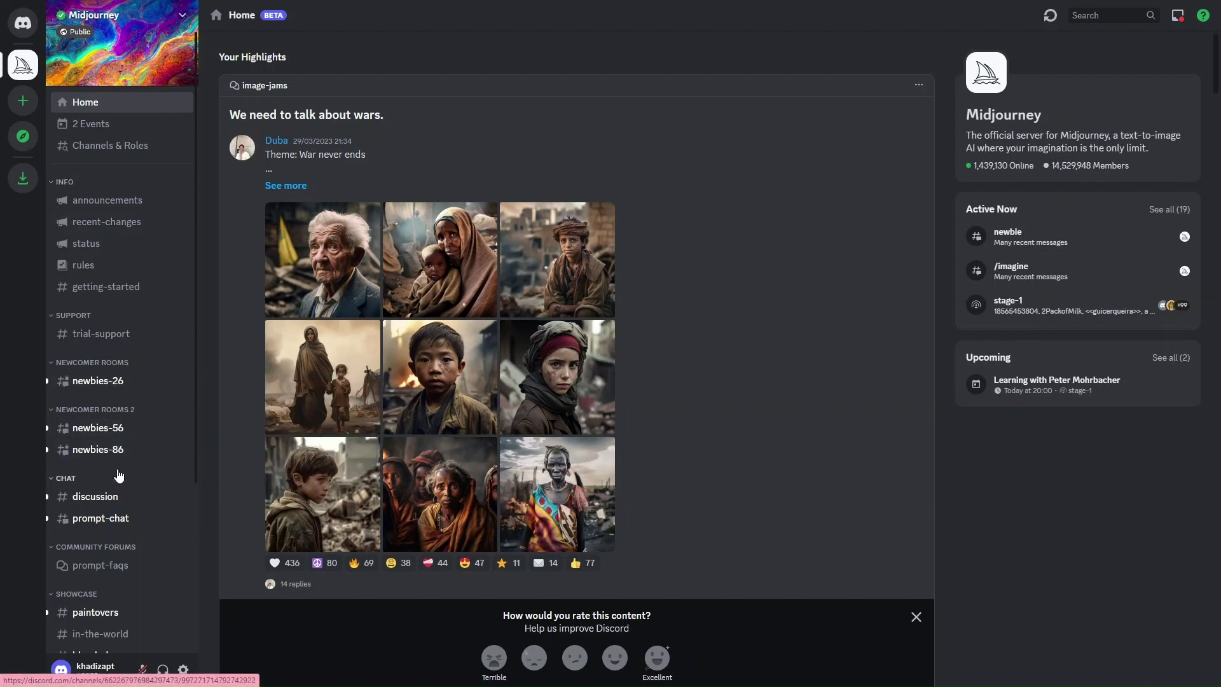
mouse_move(116, 449)
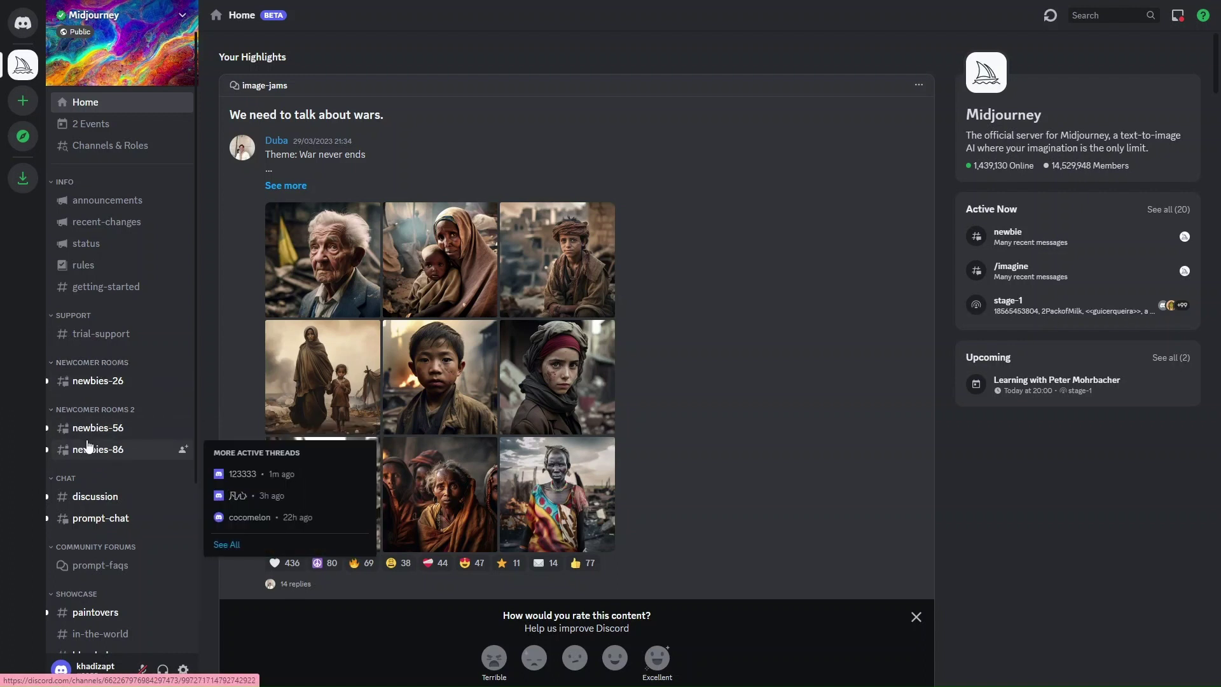
scroll(367, 384, "down", 7)
scroll(367, 384, "down", 3)
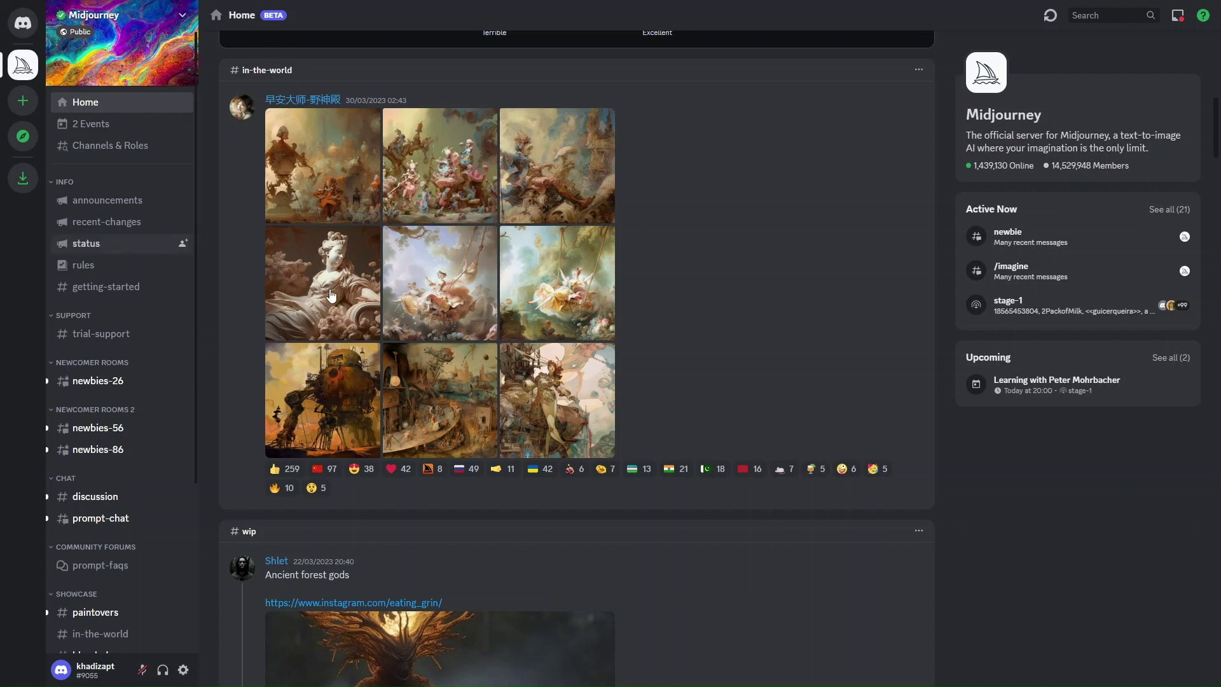
left_click(99, 389)
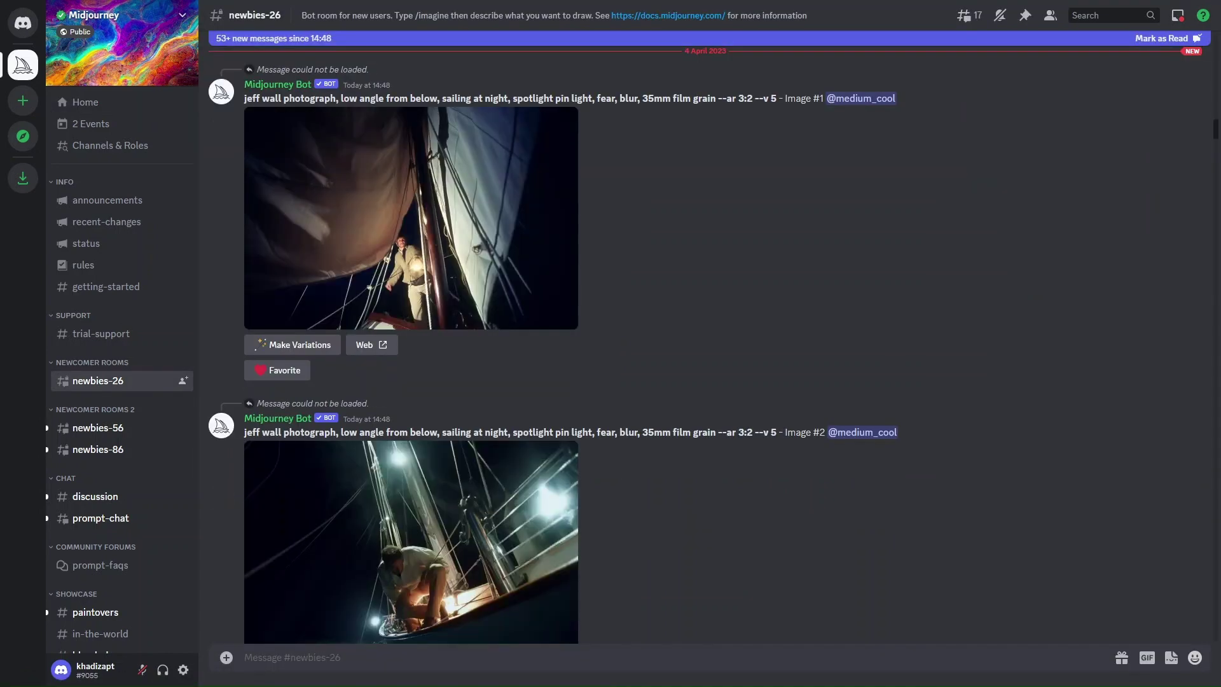
scroll(473, 296, "up", 2)
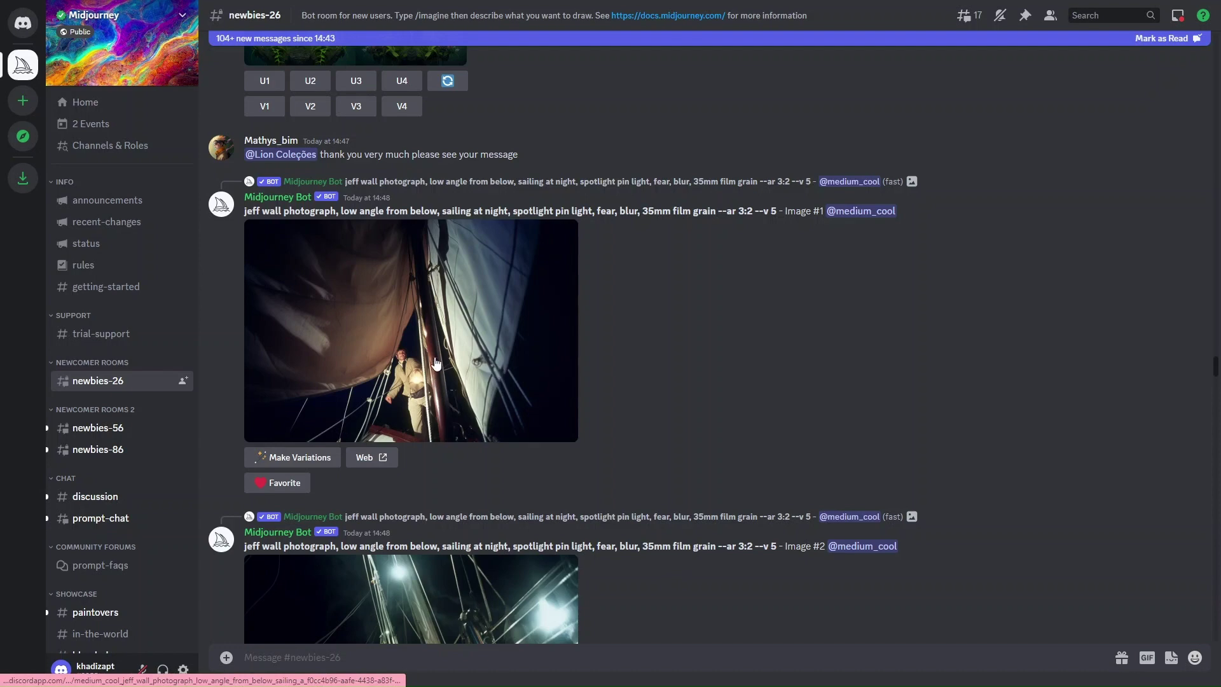
scroll(436, 364, "down", 6)
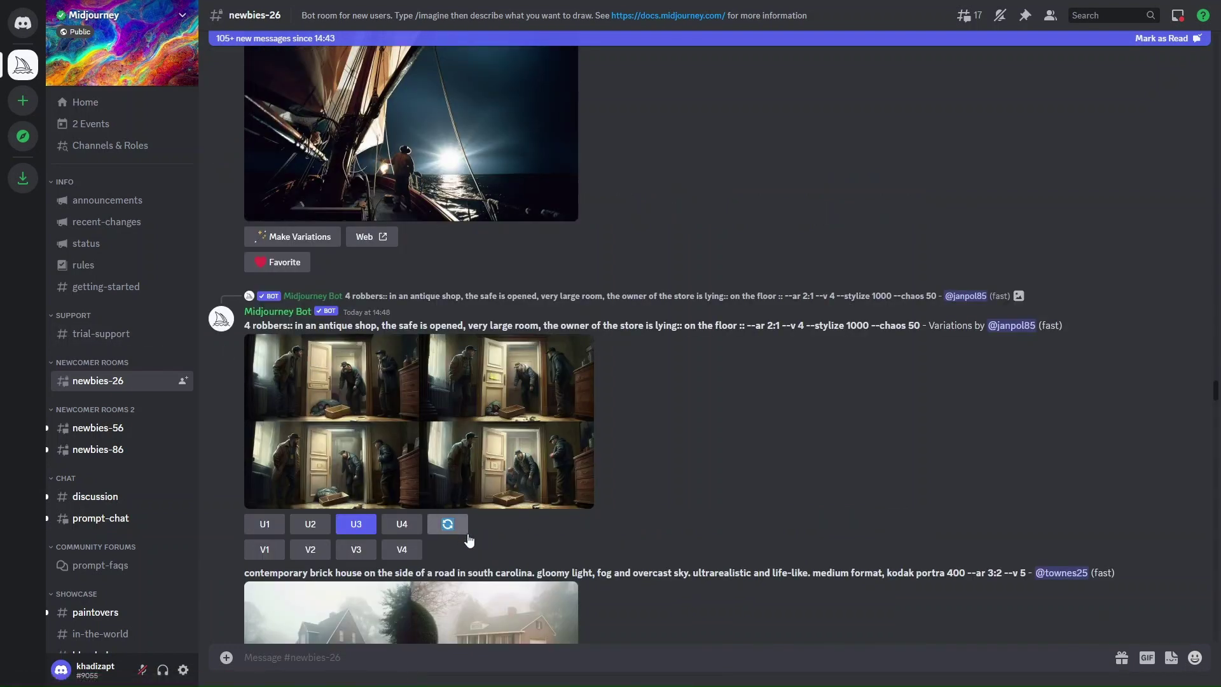
scroll(469, 540, "down", 2)
scroll(469, 540, "up", 1)
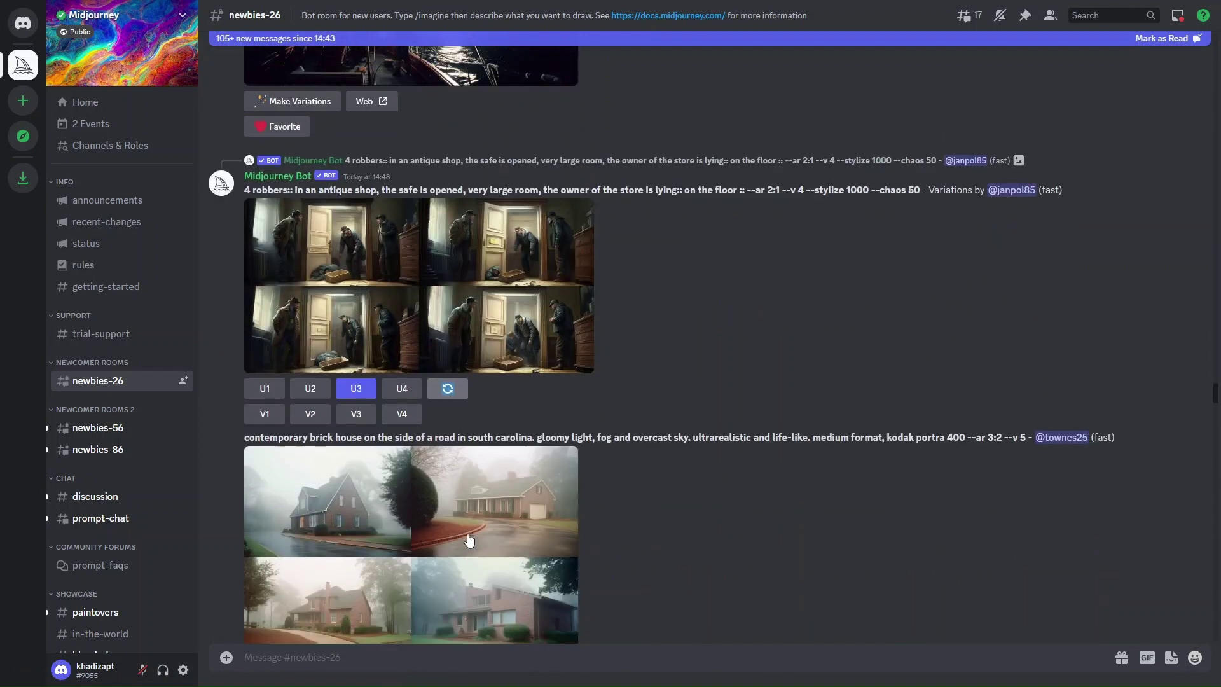
scroll(469, 540, "up", 2)
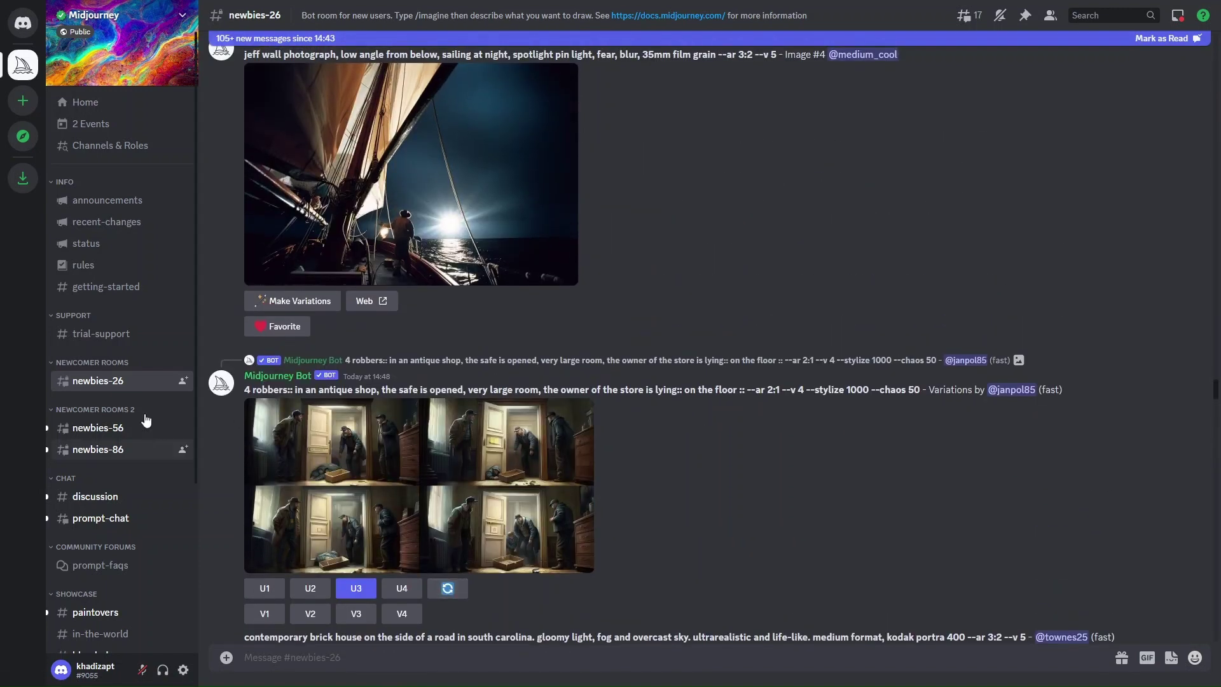
scroll(522, 319, "down", 3)
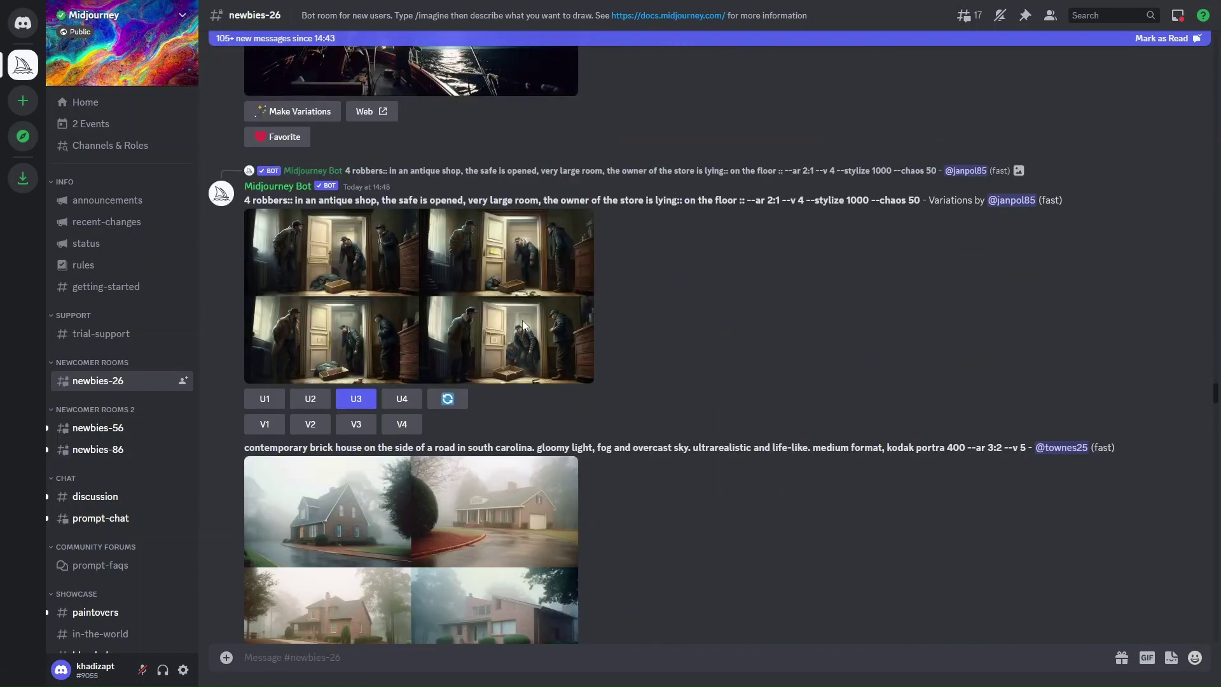
scroll(525, 476, "down", 3)
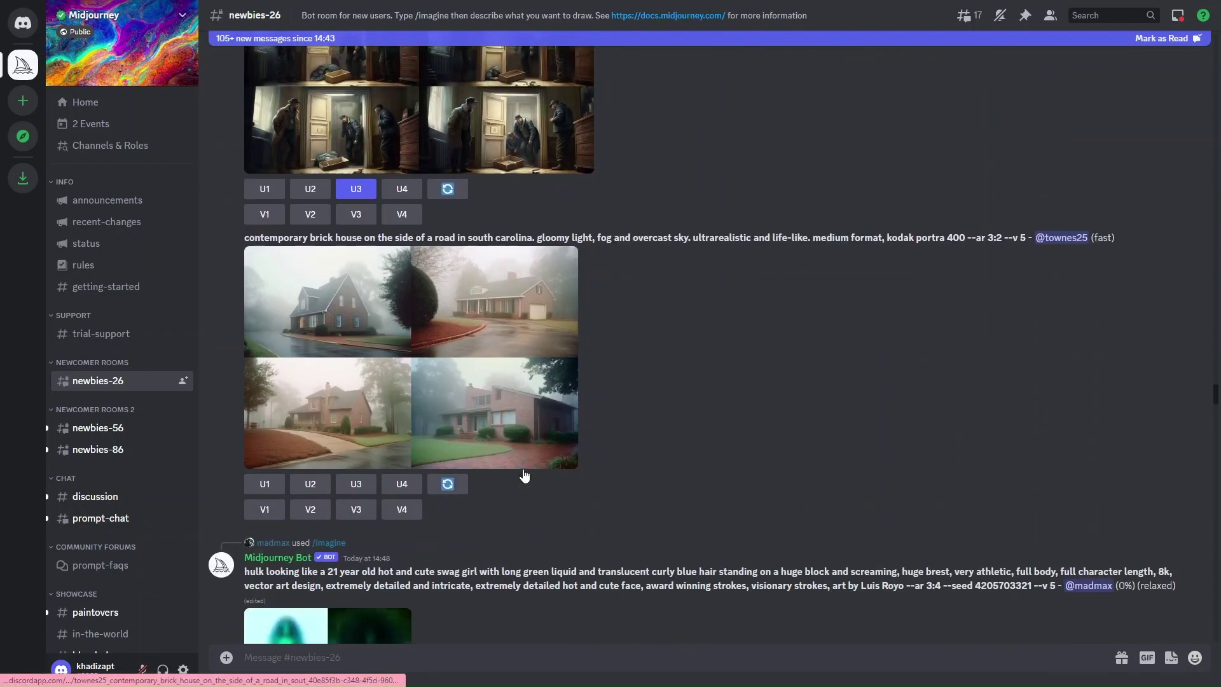
scroll(524, 475, "up", 9)
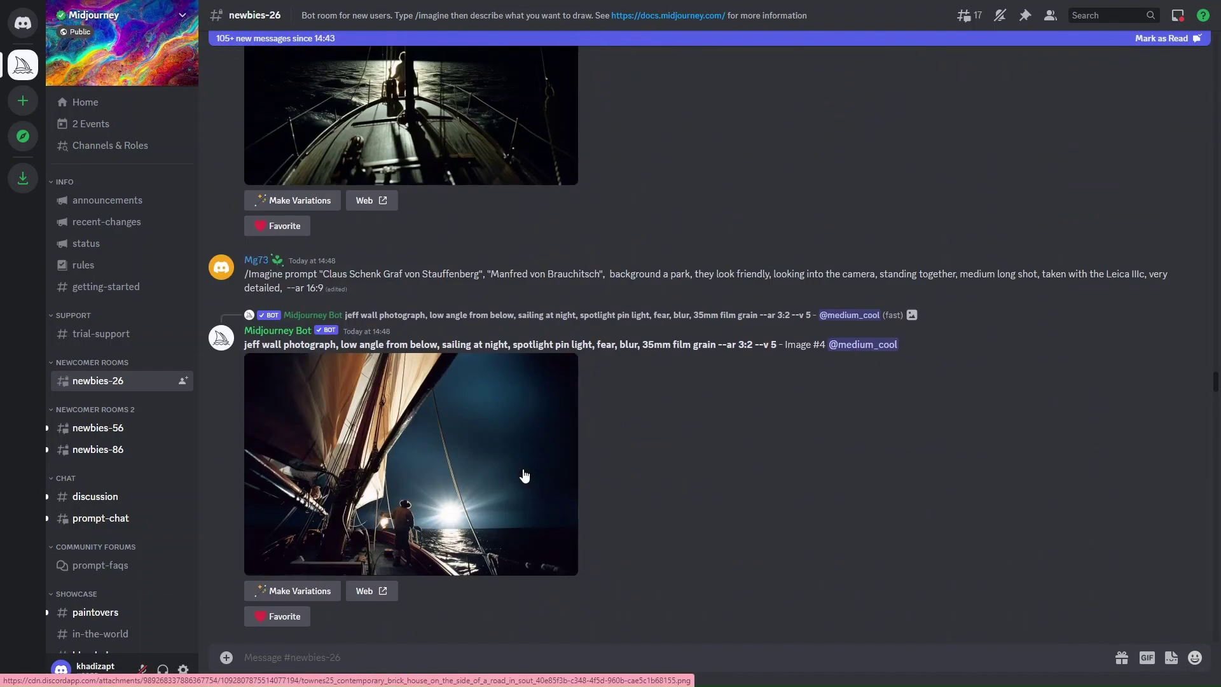
scroll(525, 476, "up", 2)
scroll(524, 476, "down", 5)
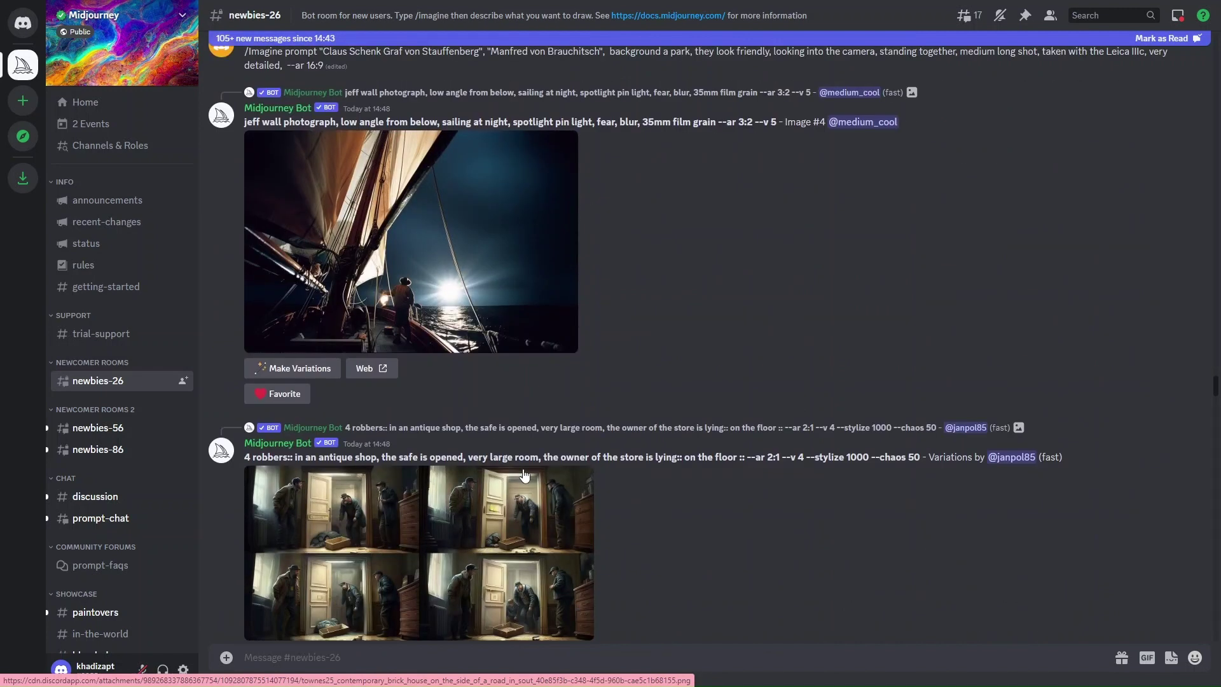
scroll(524, 476, "down", 2)
scroll(381, 480, "up", 1)
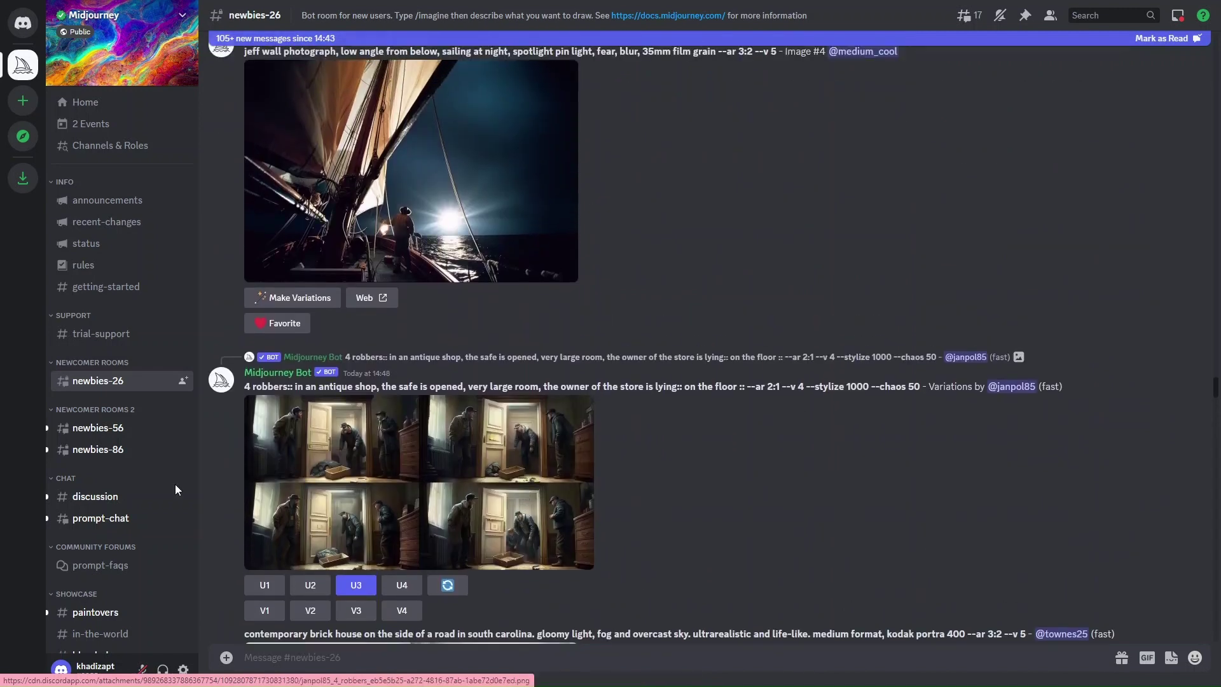
Send '/imagine colourful house on the edge of a cliff at sunset', then follow the subscription link
left_click(260, 656)
type("/")
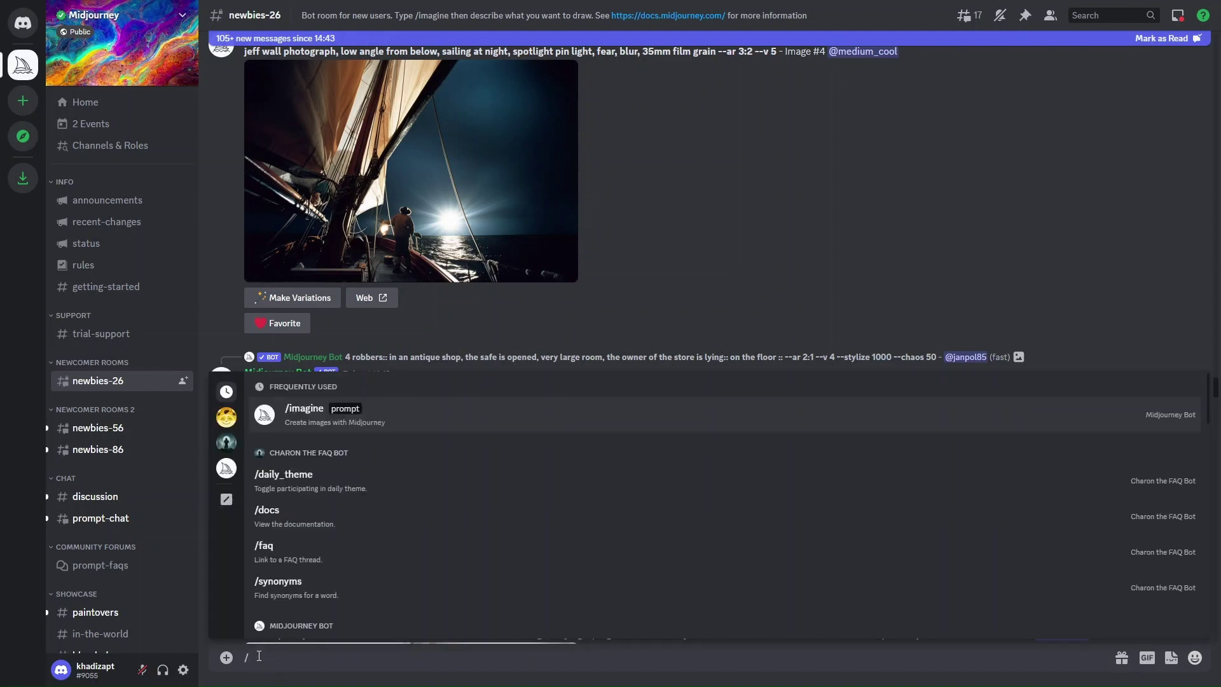
type("imagine")
key("Tab")
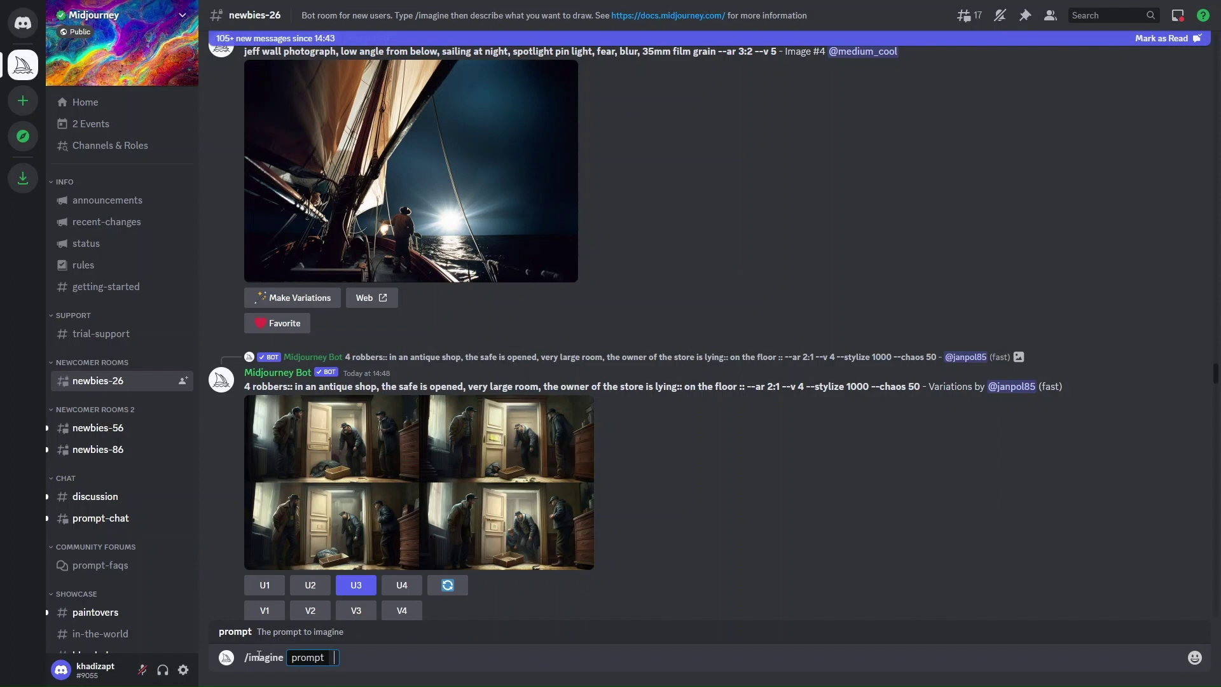
type("colourful house on the e")
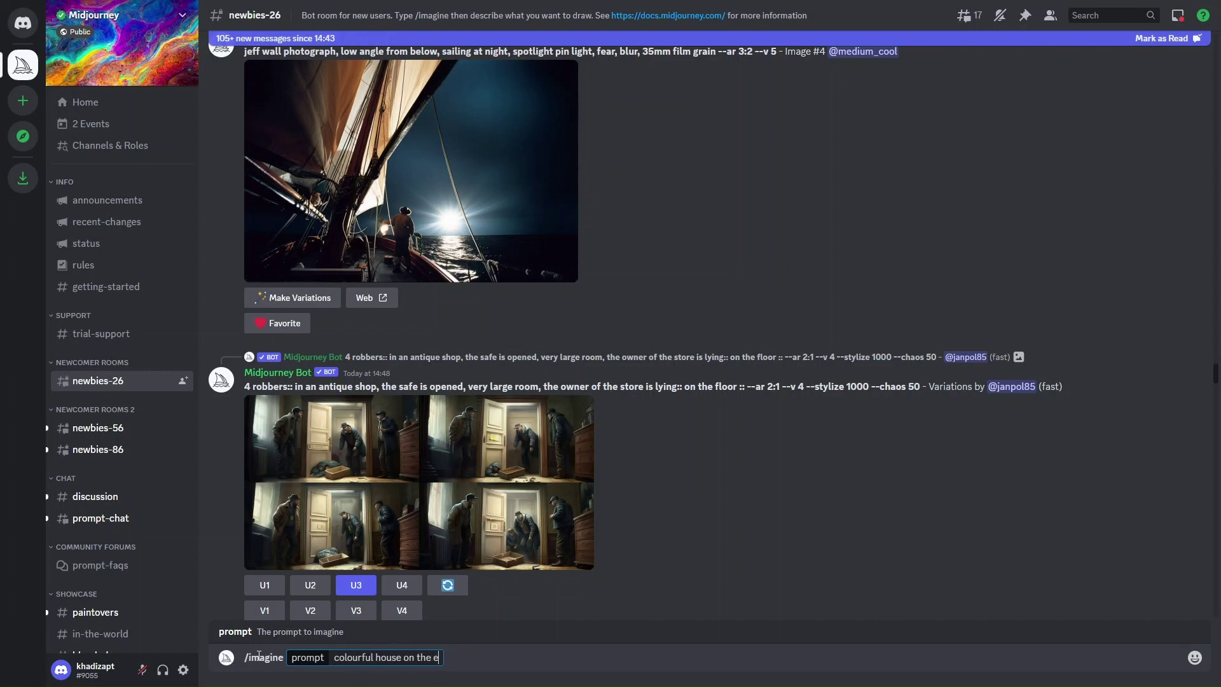
type("dge of a c")
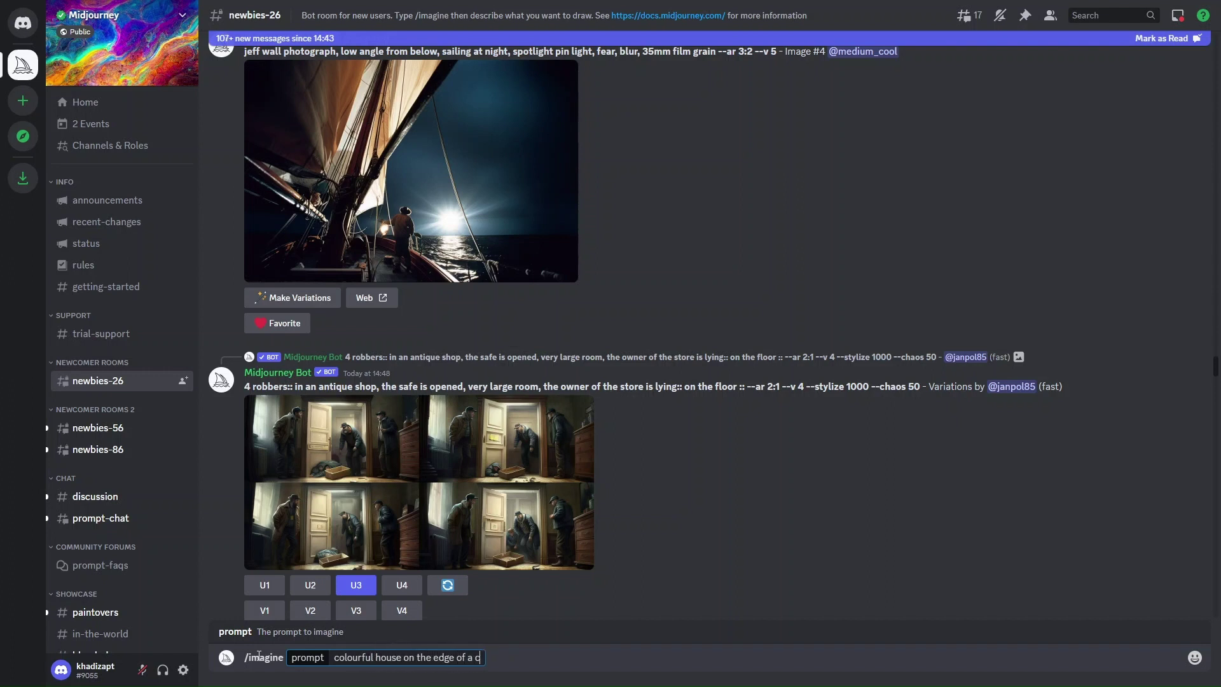
type("liff at sunset")
key("Return")
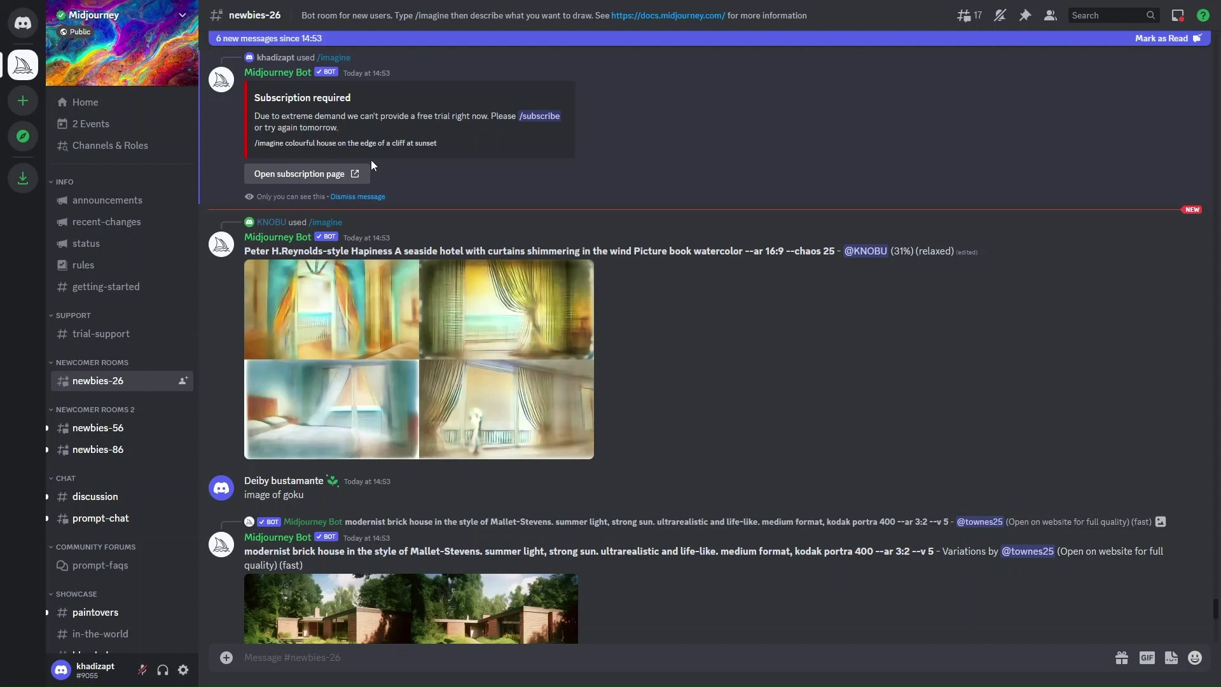
left_click(318, 172)
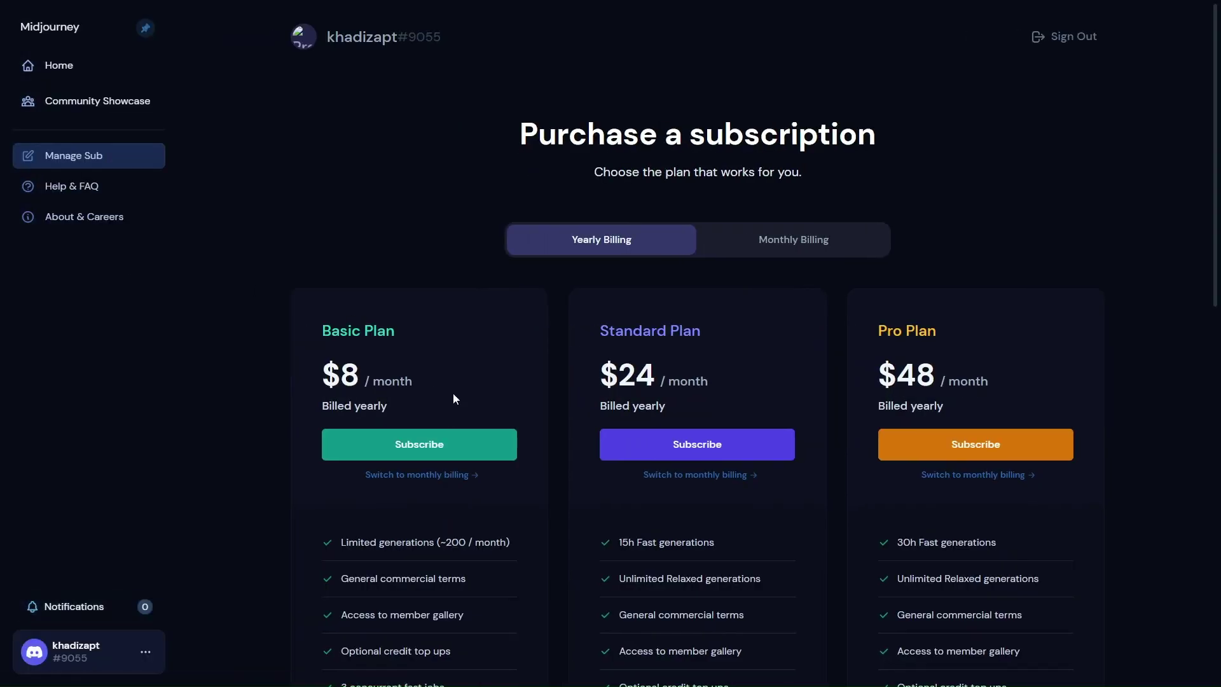
Compare yearly and monthly plan prices, ending on monthly billing at $10, $30 and $60
scroll(453, 399, "down", 3)
scroll(453, 399, "up", 2)
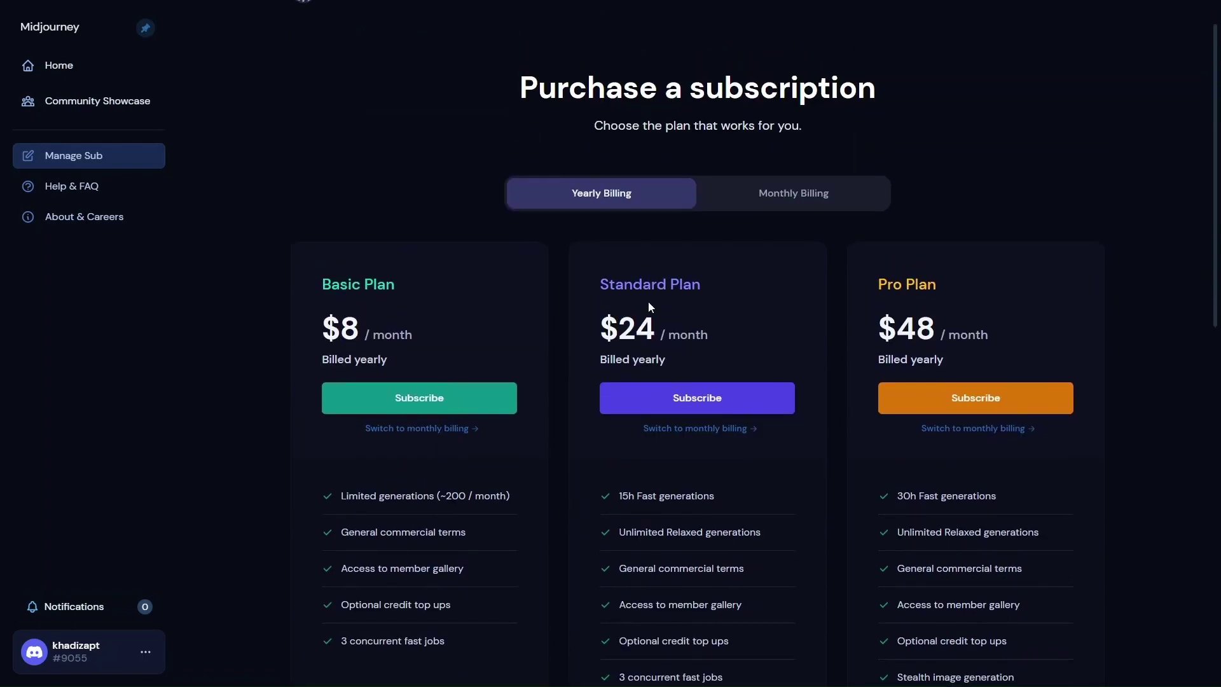
left_click(768, 198)
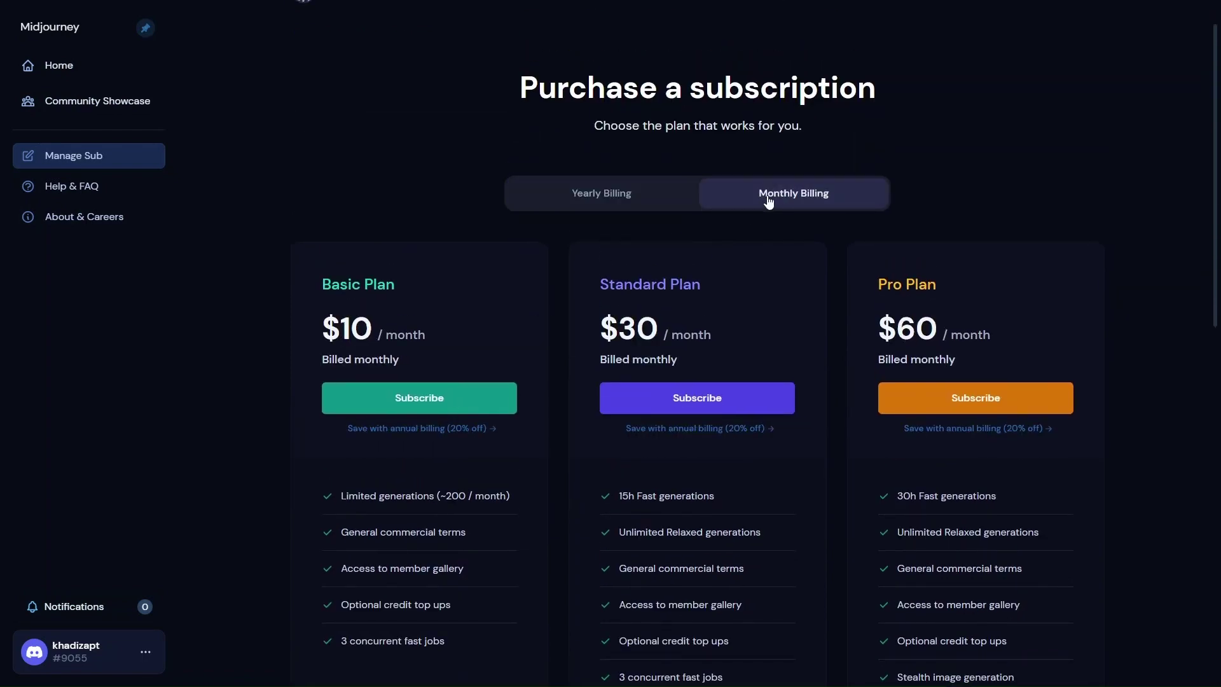
left_click(643, 208)
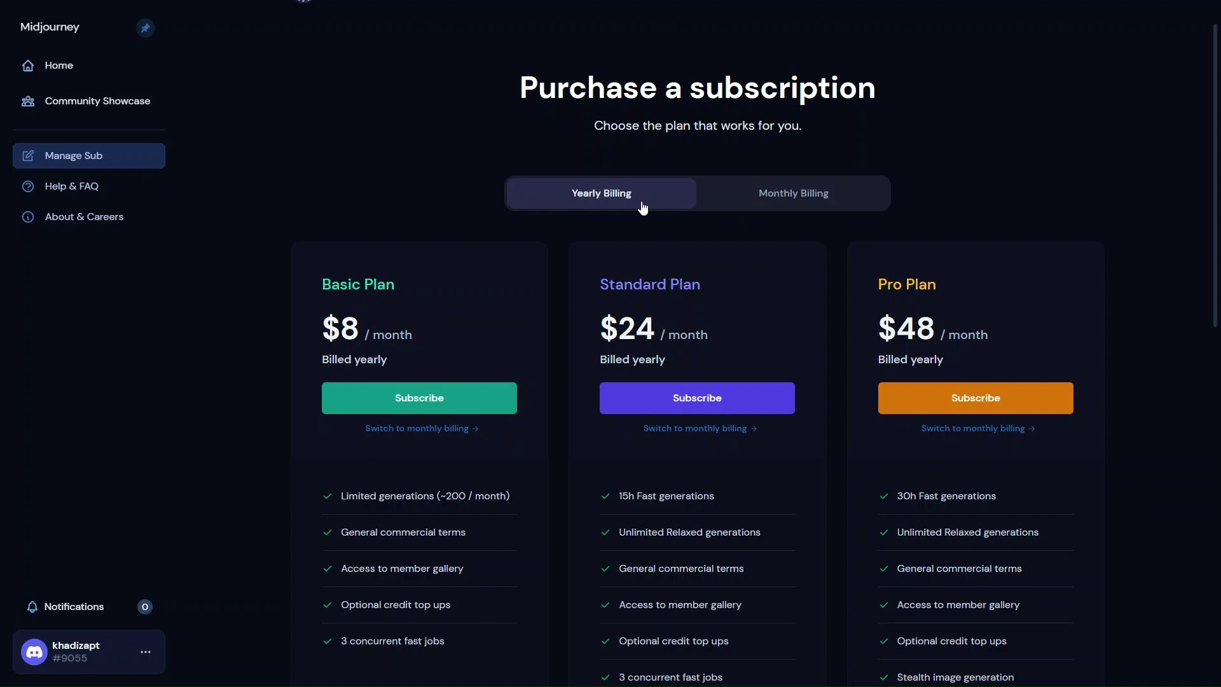
left_click(772, 210)
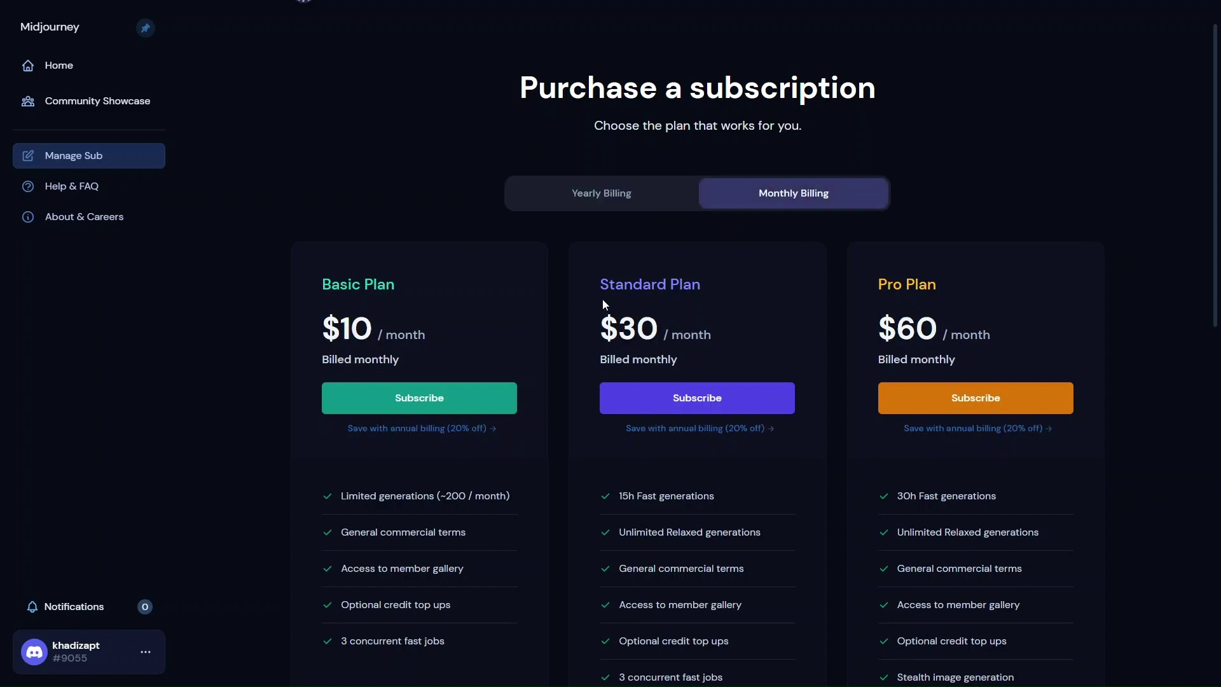
scroll(567, 329, "down", 2)
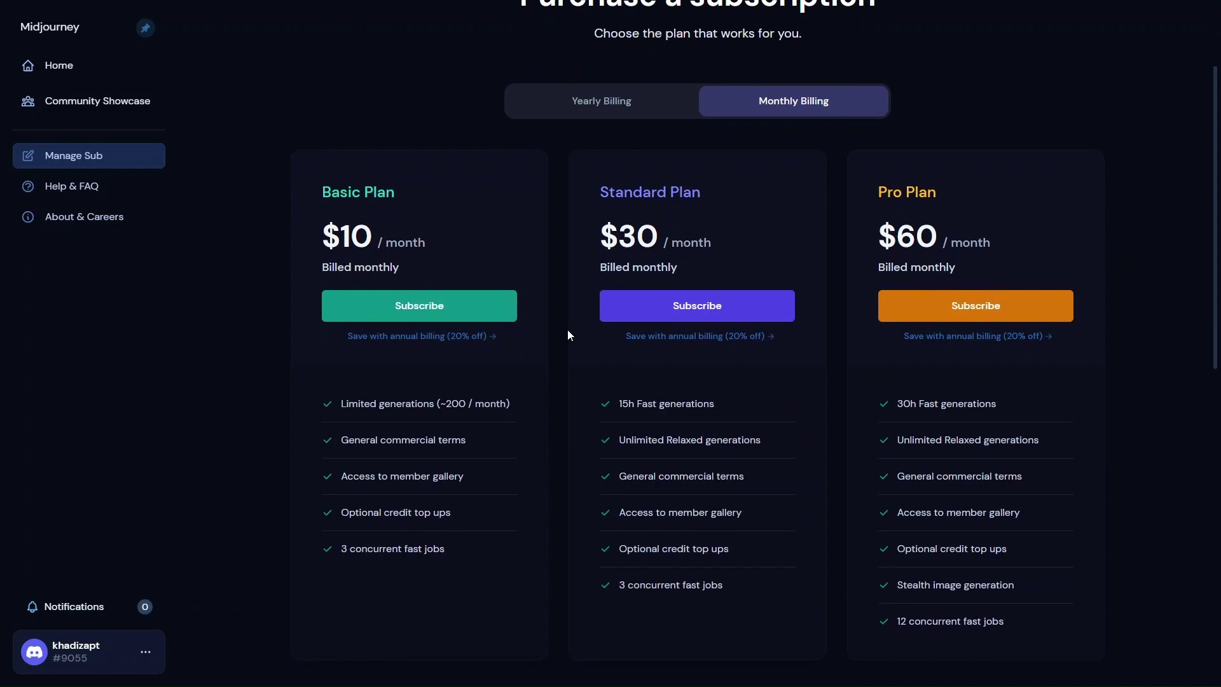
scroll(567, 330, "down", 1)
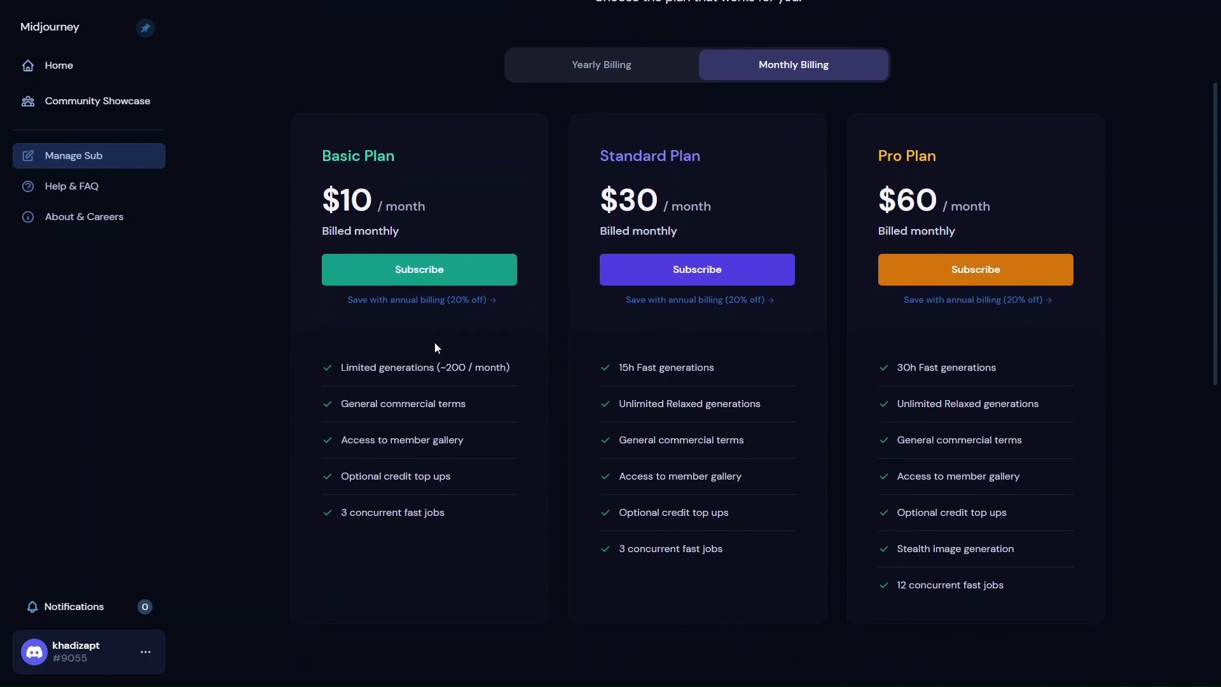
scroll(518, 459, "down", 1)
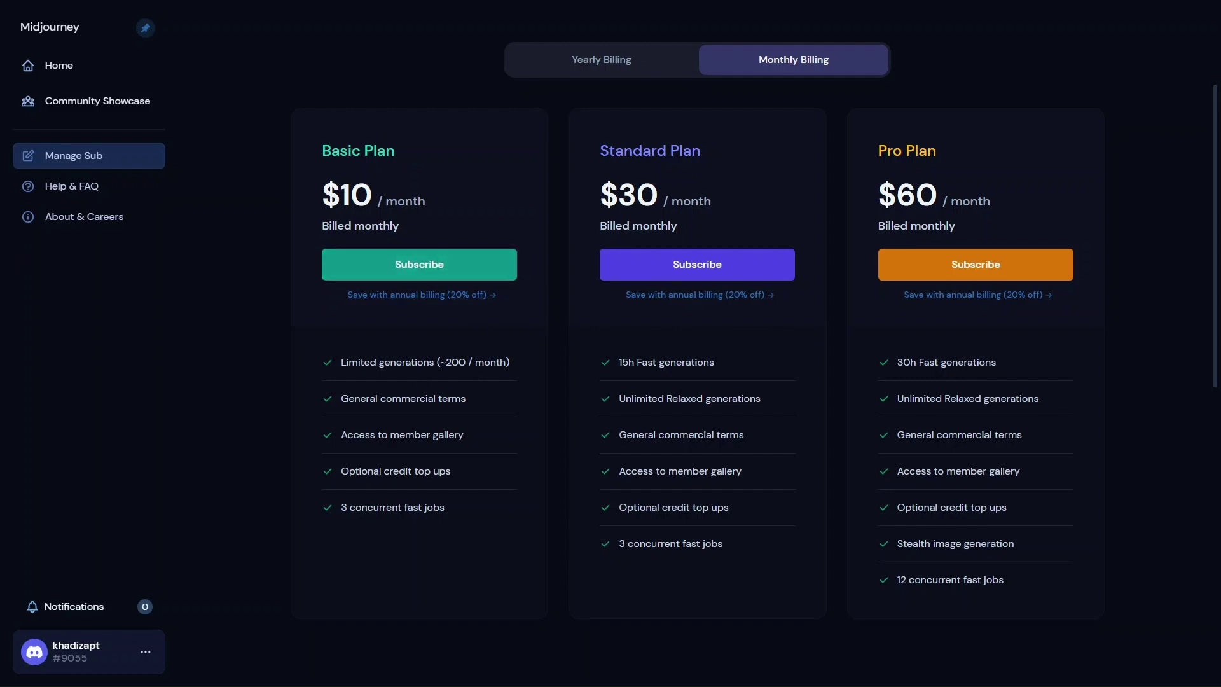
scroll(700, 318, "down", 1)
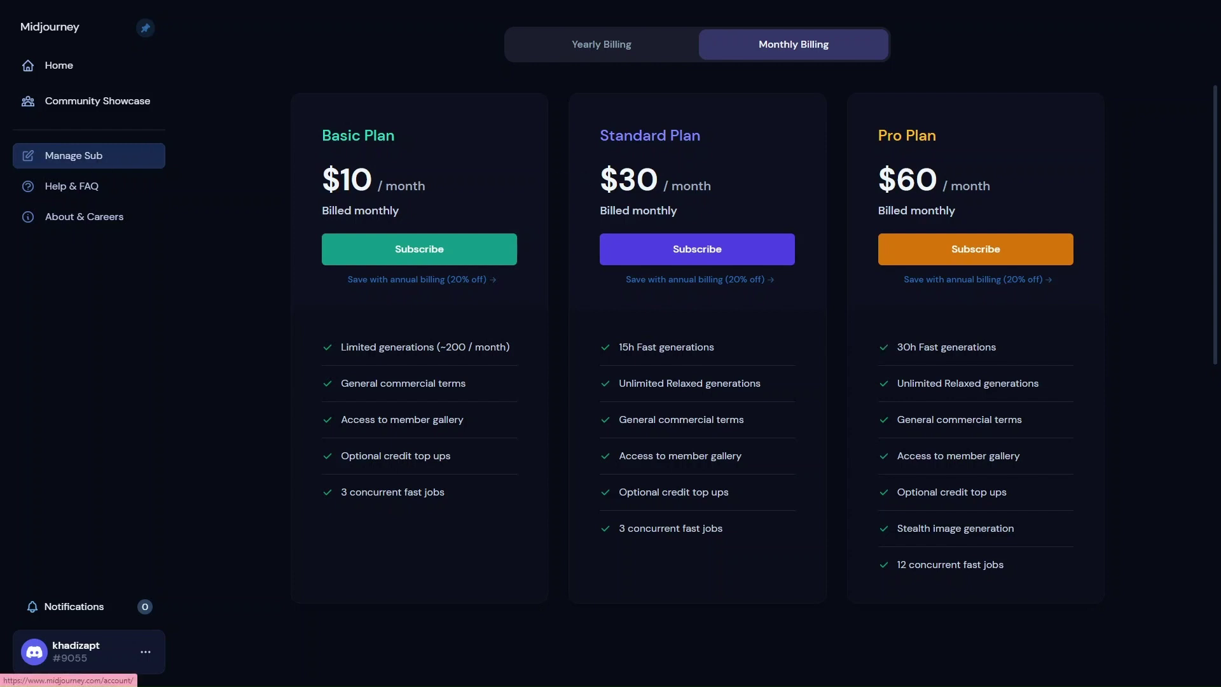
scroll(70, 157, "up", 1)
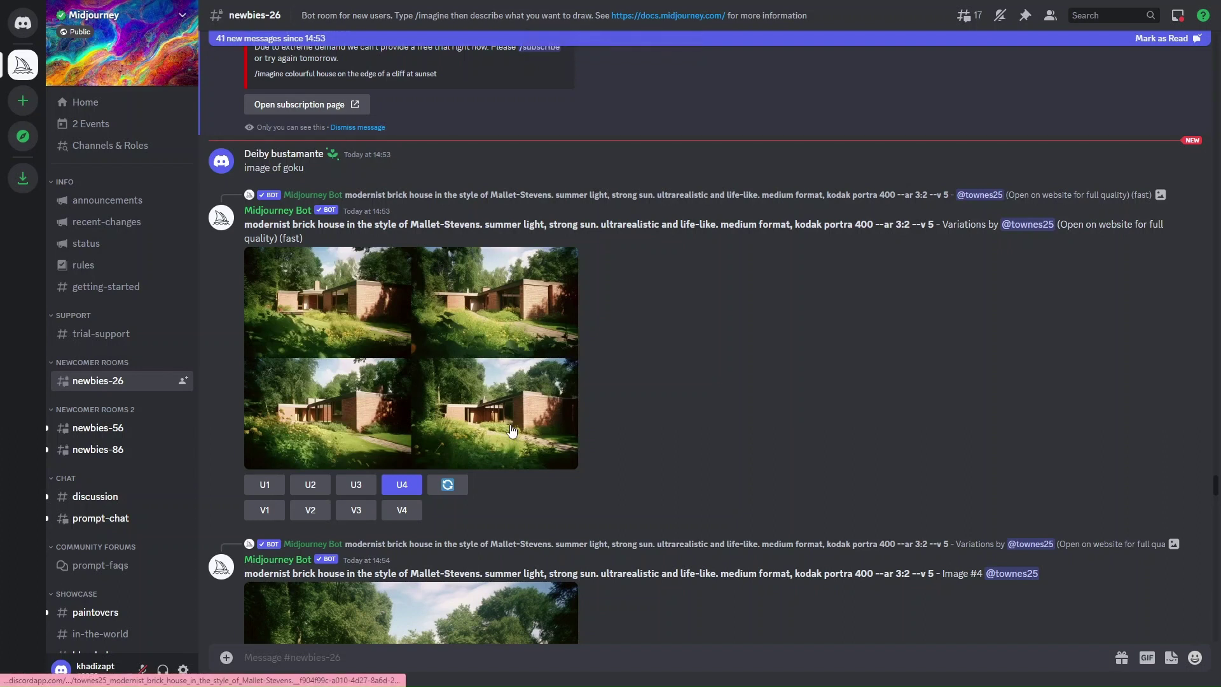
Scroll the newbies-26 chat past upscaled Image #4 to the sunset brick-house grid
scroll(512, 431, "down", 2)
scroll(512, 431, "down", 3)
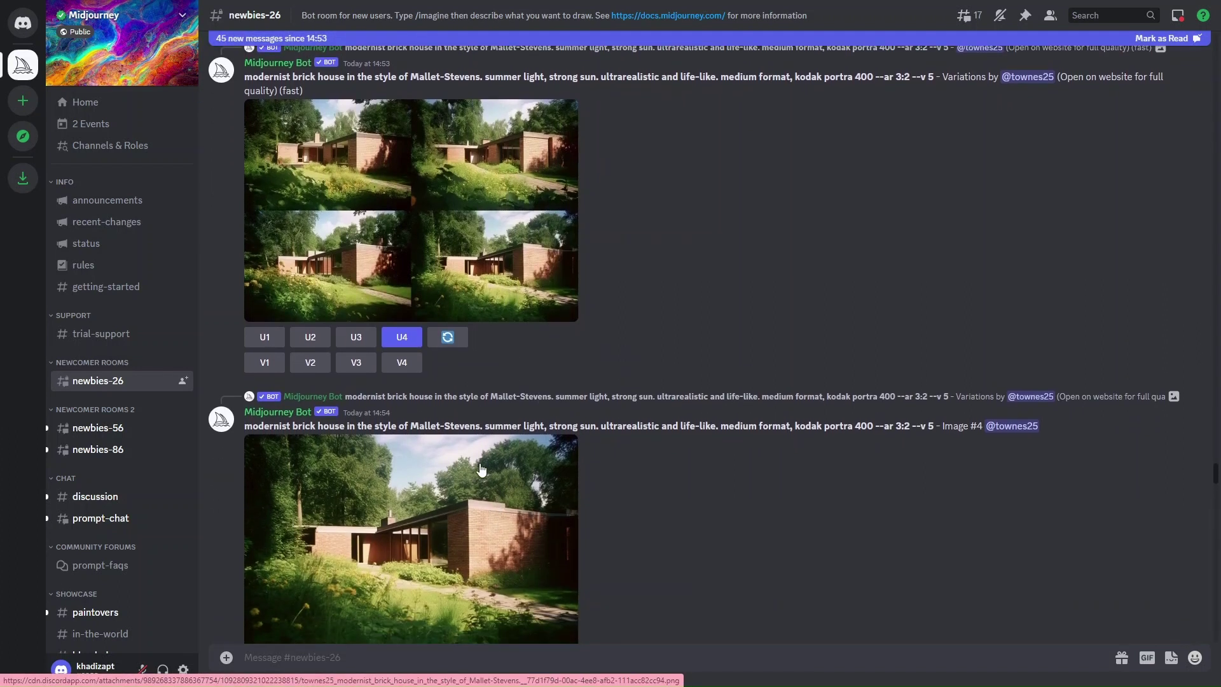
scroll(481, 470, "down", 1)
scroll(482, 470, "down", 1)
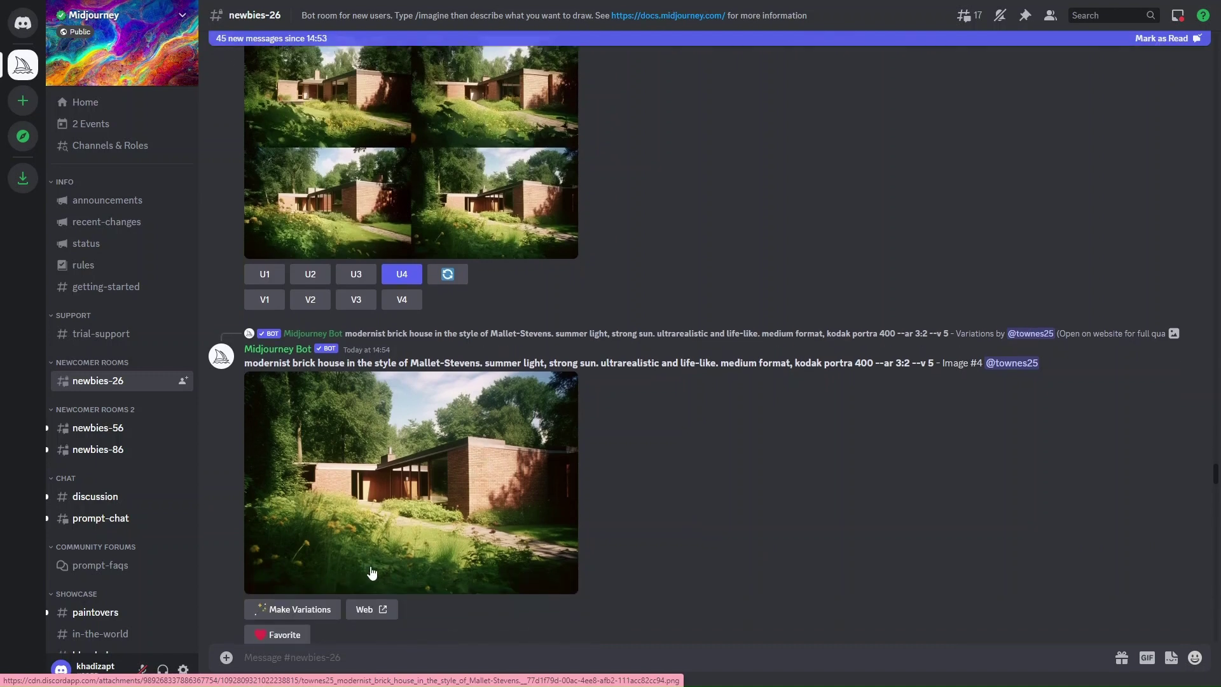
scroll(327, 570, "down", 1)
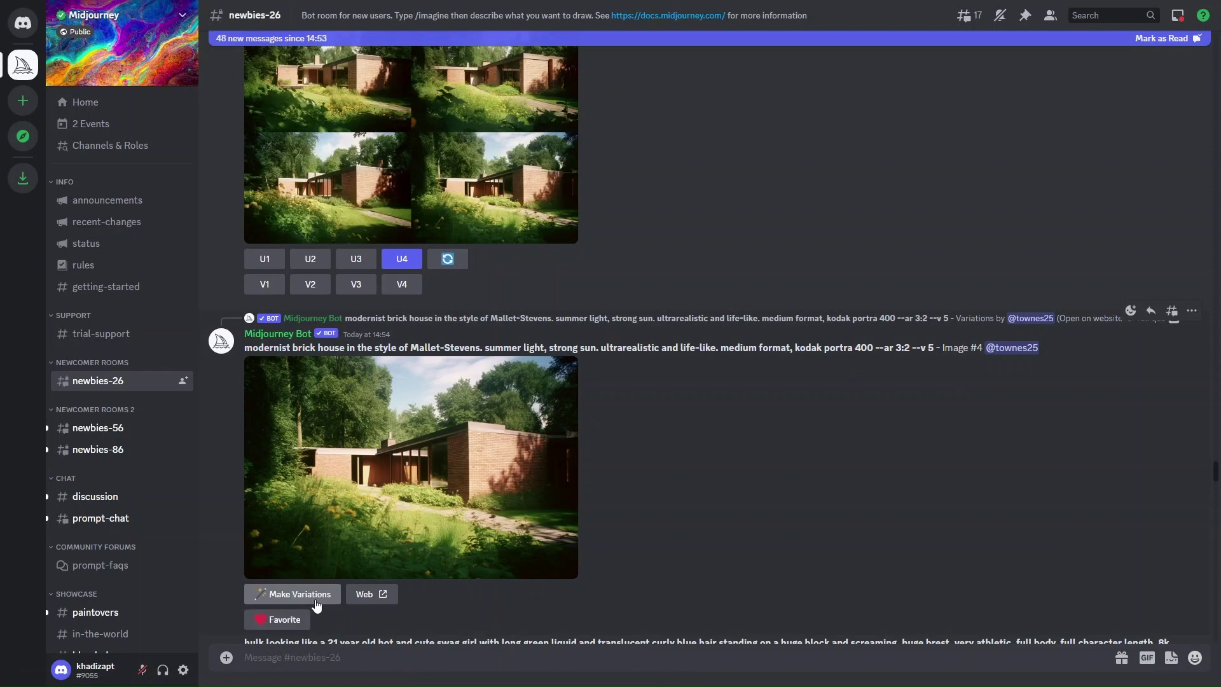
scroll(316, 604, "down", 1)
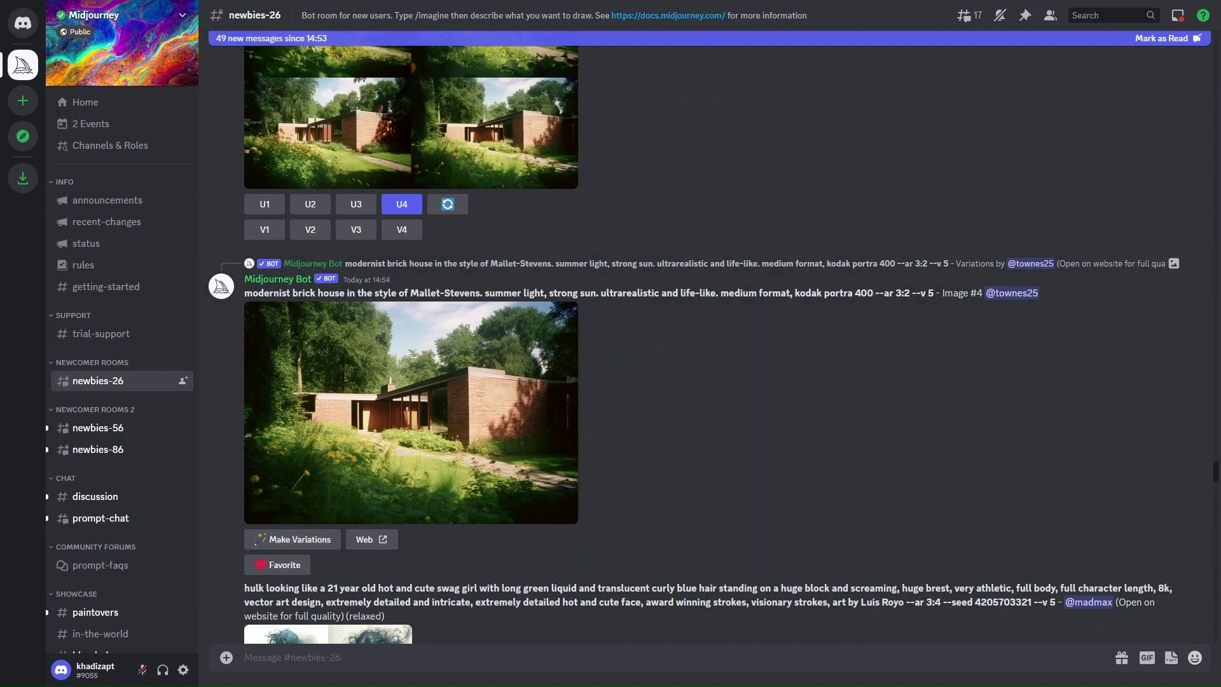
scroll(703, 346, "up", 3)
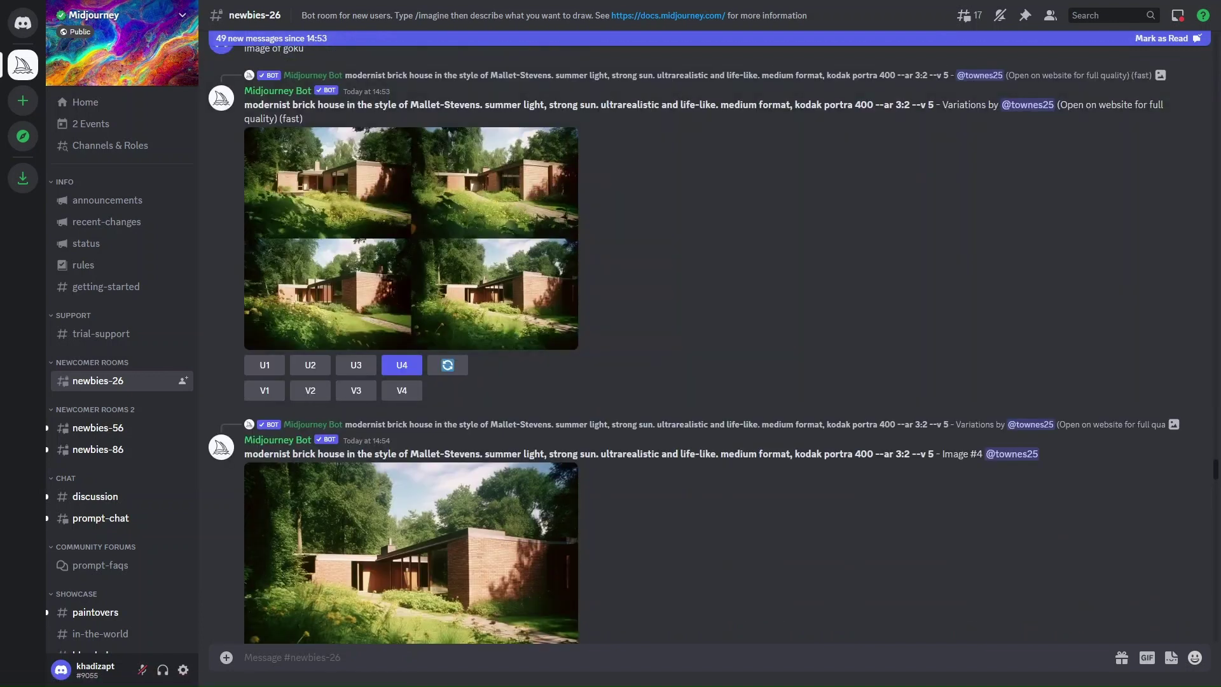
scroll(703, 345, "down", 5)
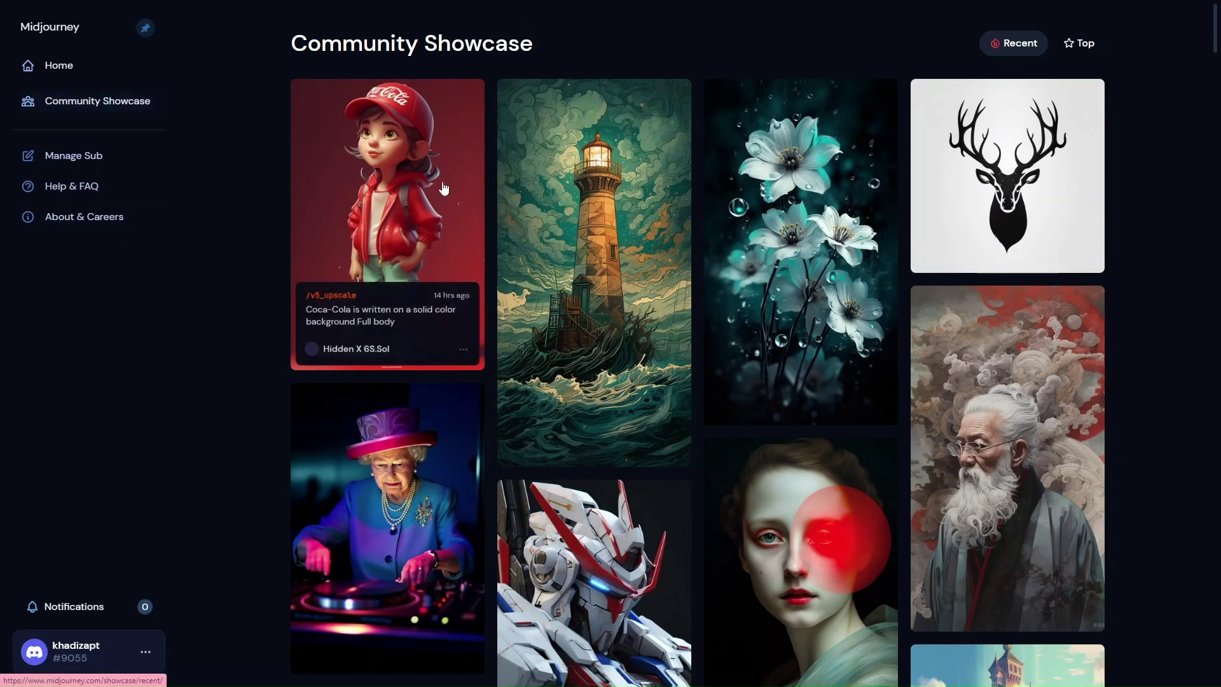
Scroll through the first Community Showcase images, revealing their prompts
mouse_move(508, 372)
scroll(198, 477, "down", 9)
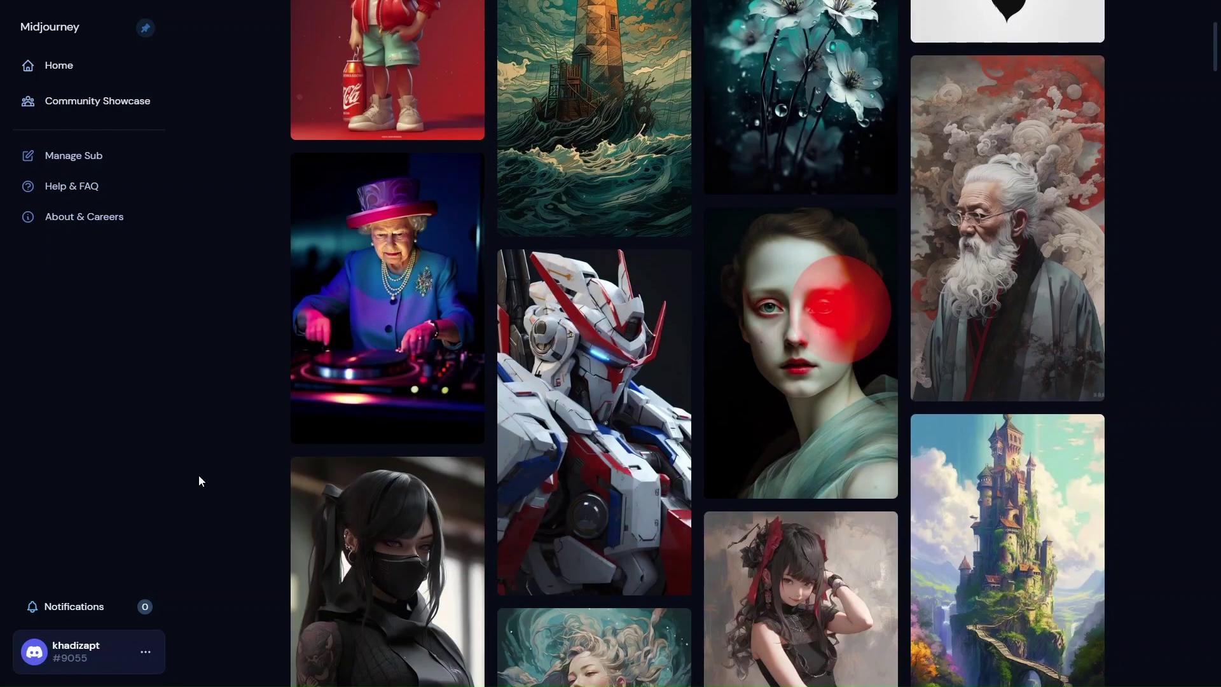
scroll(199, 480, "down", 3)
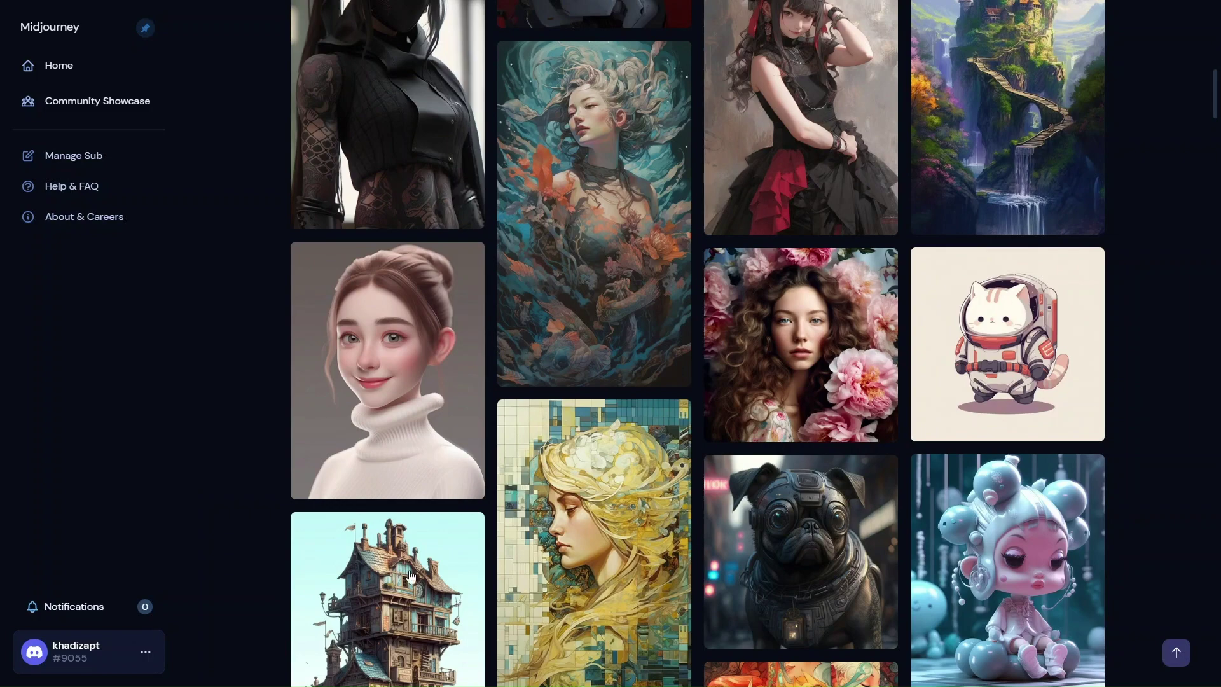
scroll(410, 393, "down", 5)
mouse_move(410, 393)
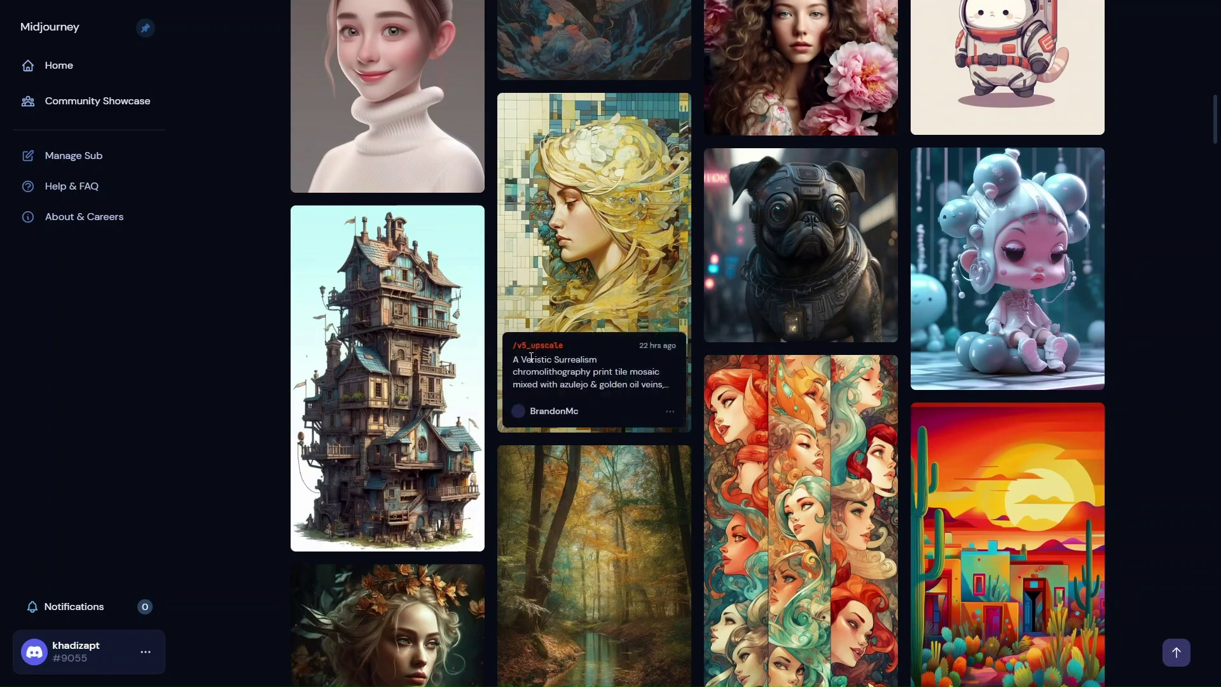
scroll(717, 194, "down", 1)
scroll(717, 194, "down", 3)
mouse_move(583, 432)
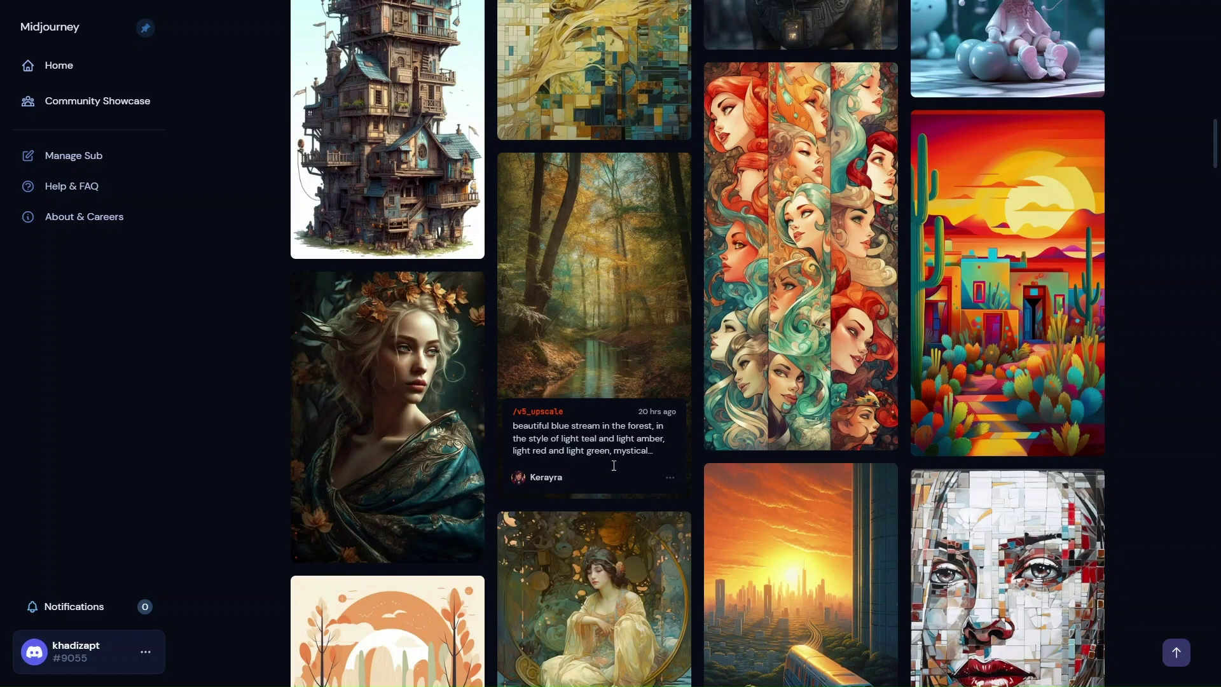
mouse_move(403, 155)
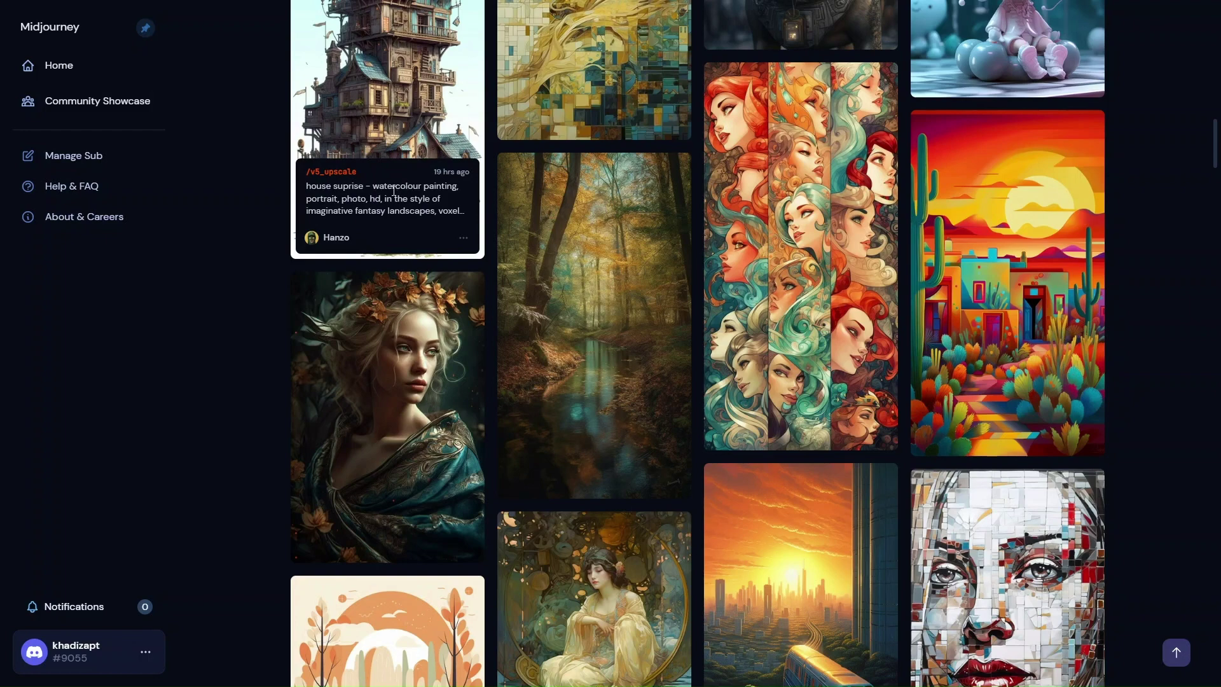
Continue down the feed to images like the berry cocktail, anime girl in red and purple lion
mouse_move(835, 297)
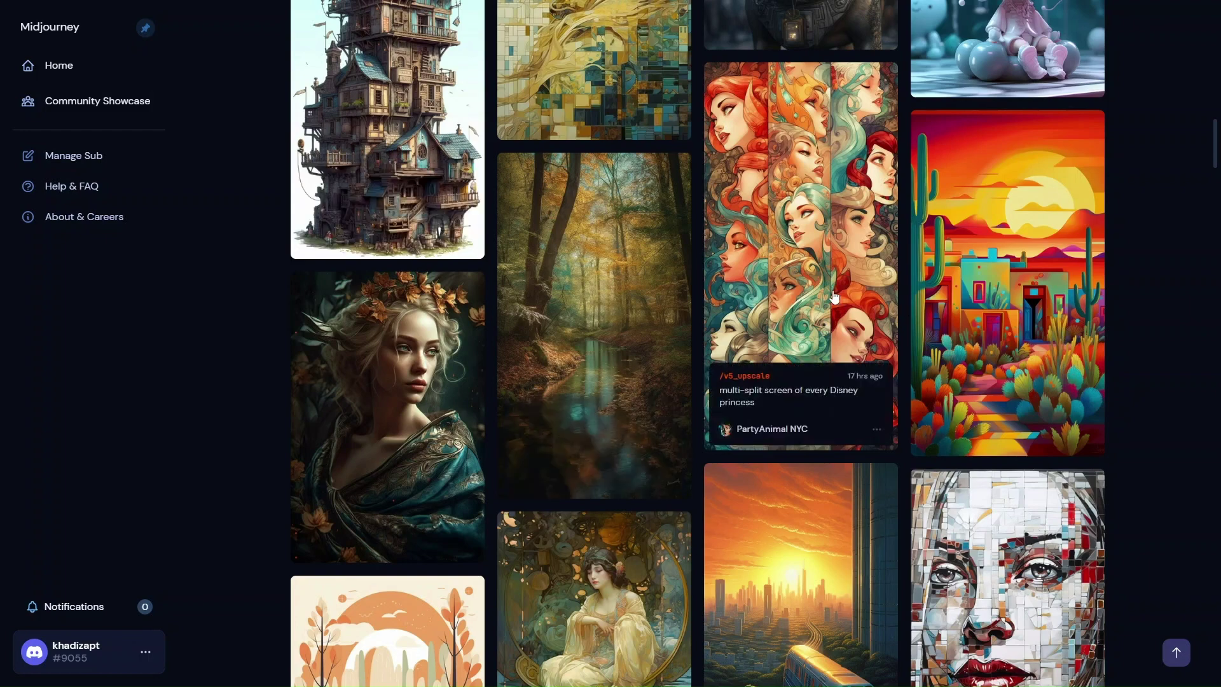
scroll(835, 297, "down", 4)
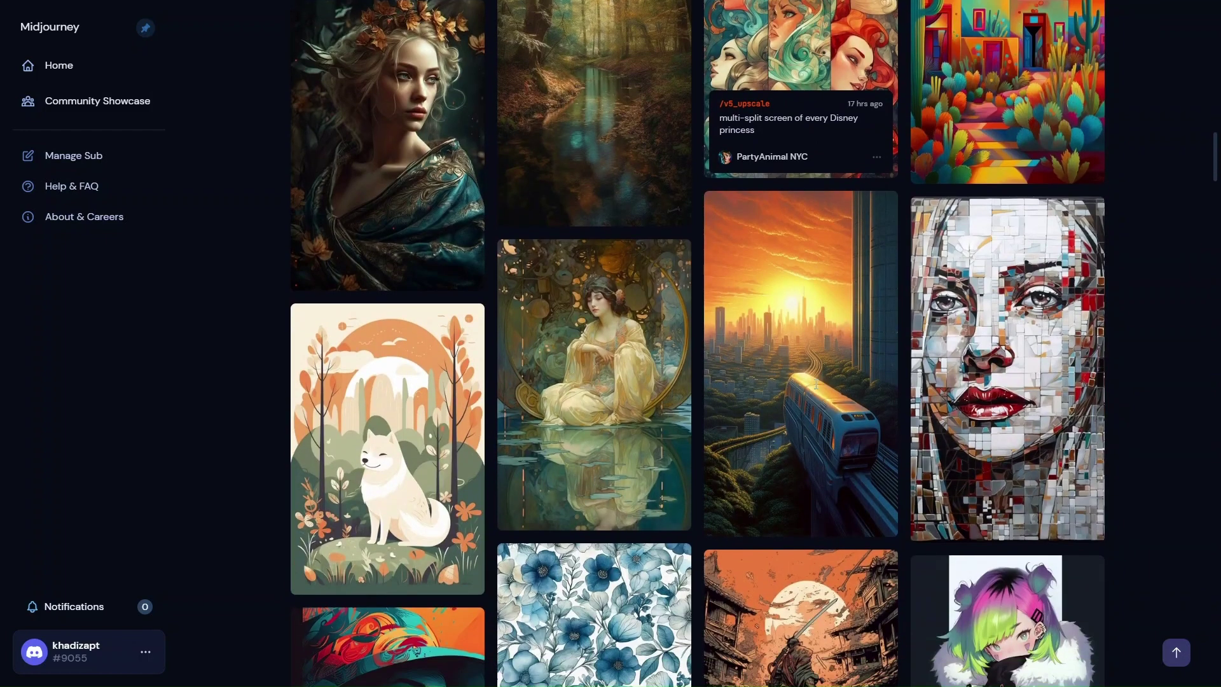
mouse_move(782, 417)
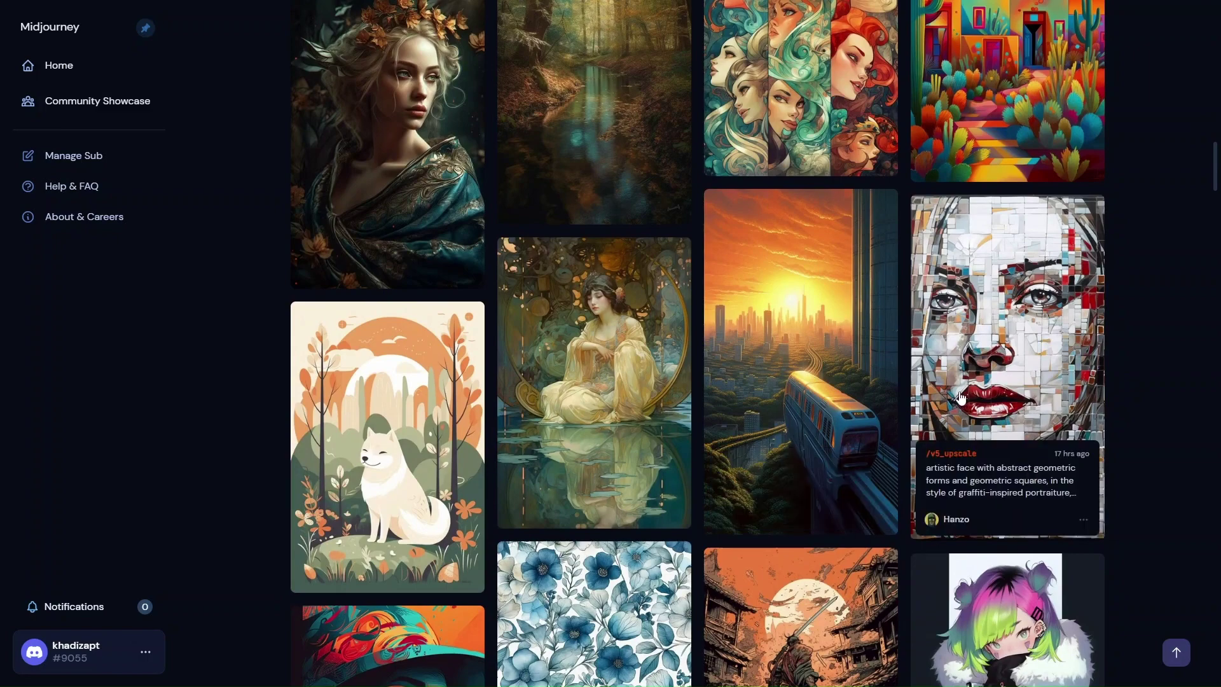
scroll(1008, 445, "down", 4)
mouse_move(793, 488)
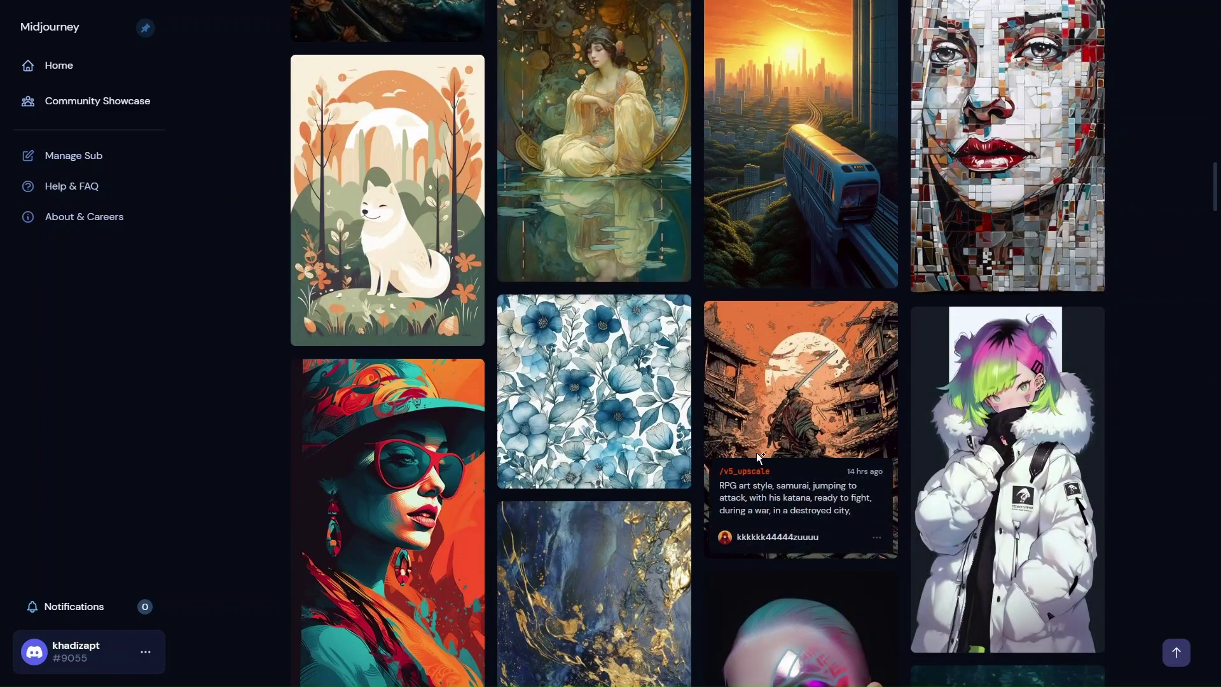
scroll(574, 427, "down", 9)
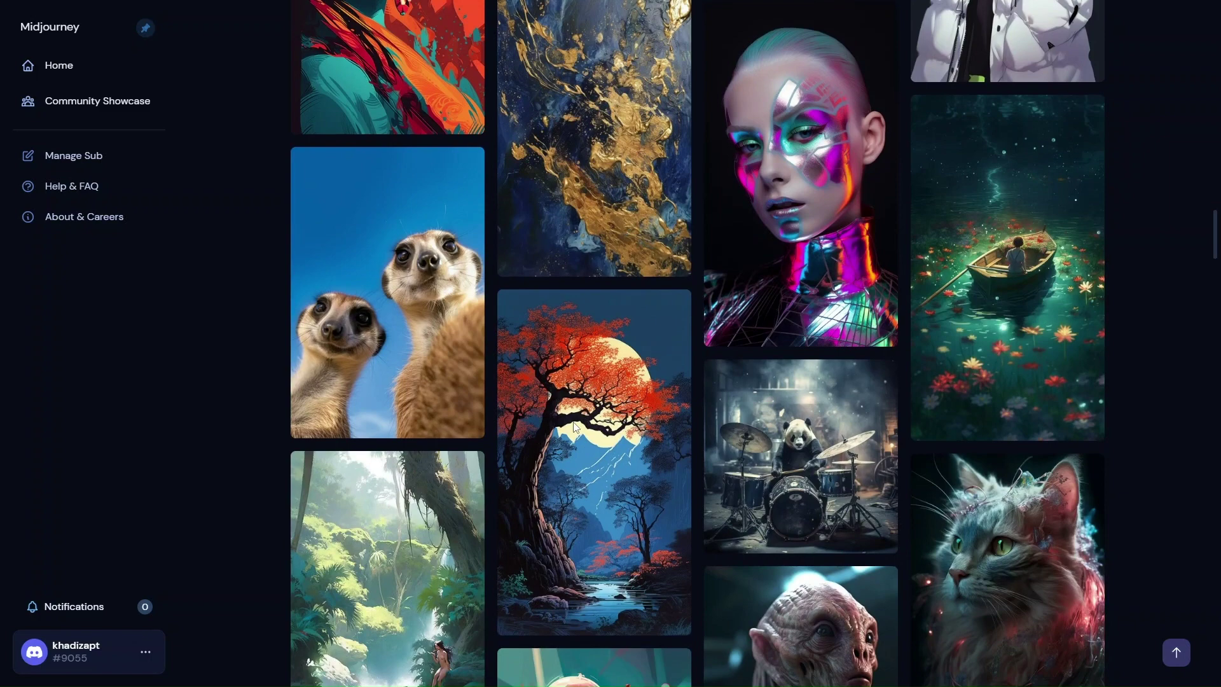
scroll(589, 449, "down", 3)
scroll(590, 449, "down", 3)
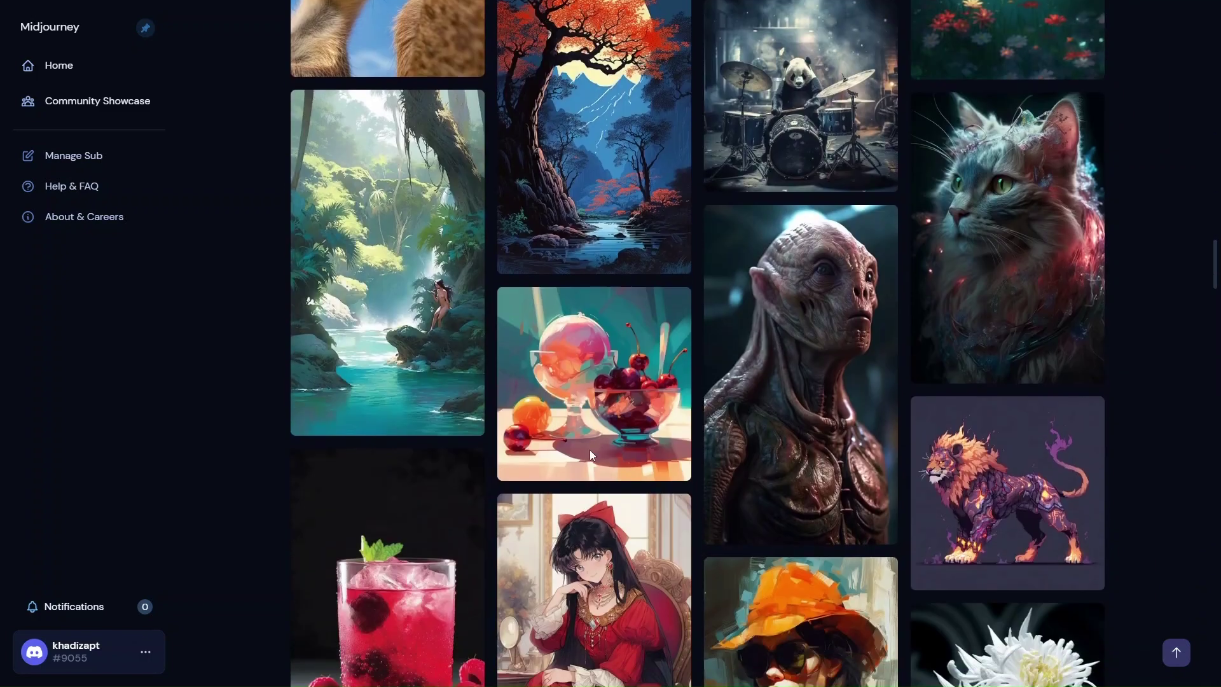
scroll(590, 449, "down", 3)
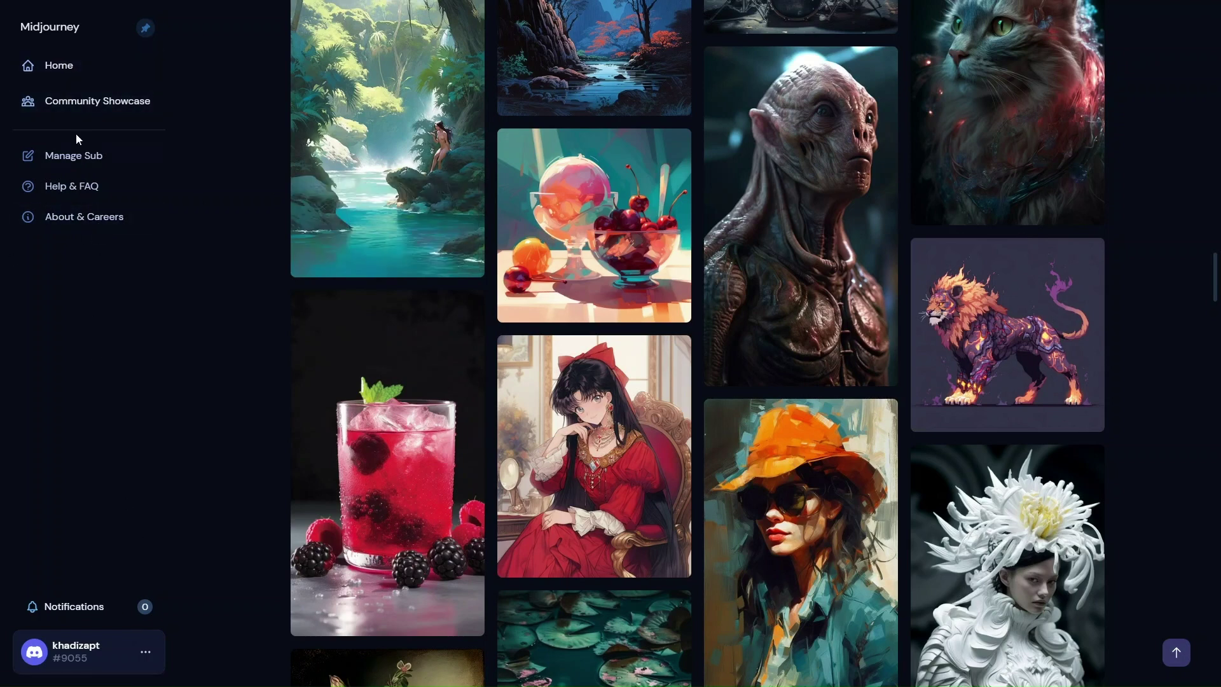
Open the Getting Started documentation via the profile page and Help & FAQ
left_click(76, 65)
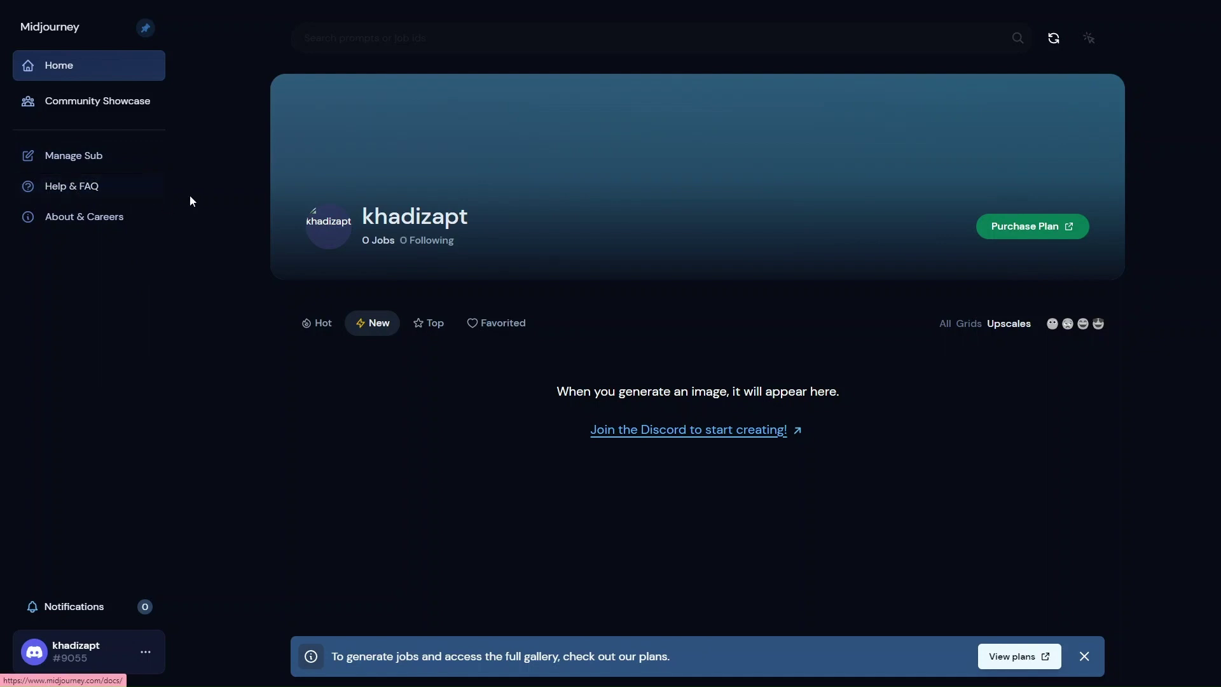
left_click(89, 186)
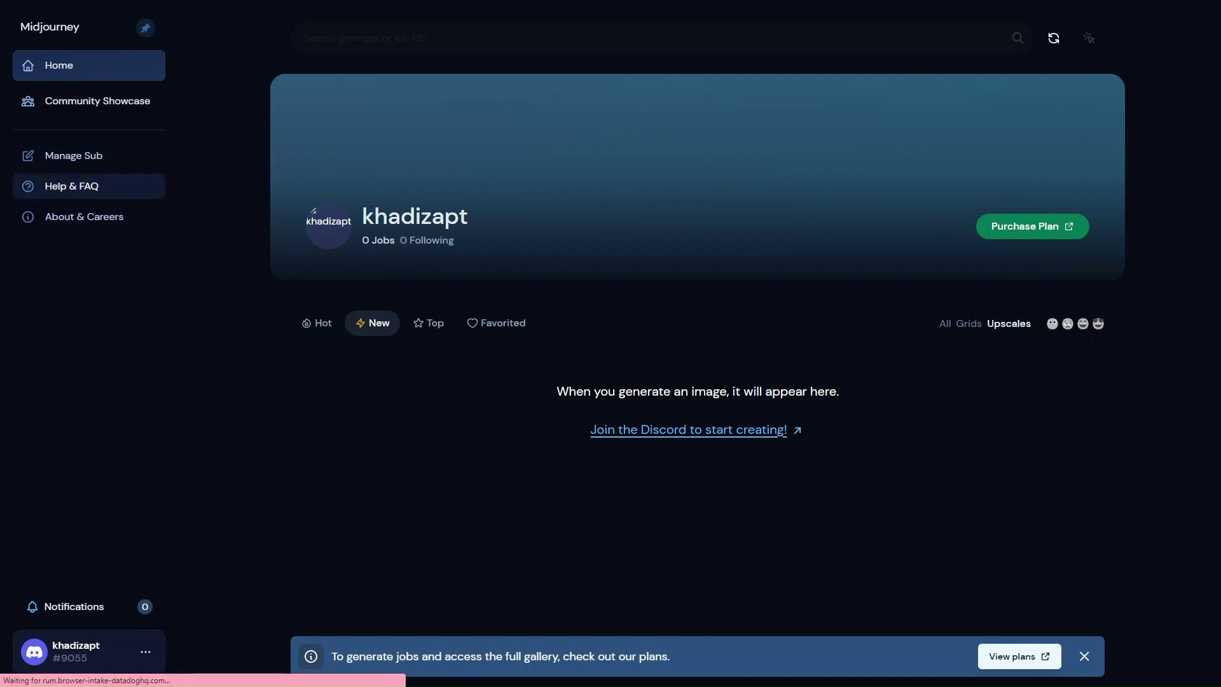
scroll(475, 505, "down", 5)
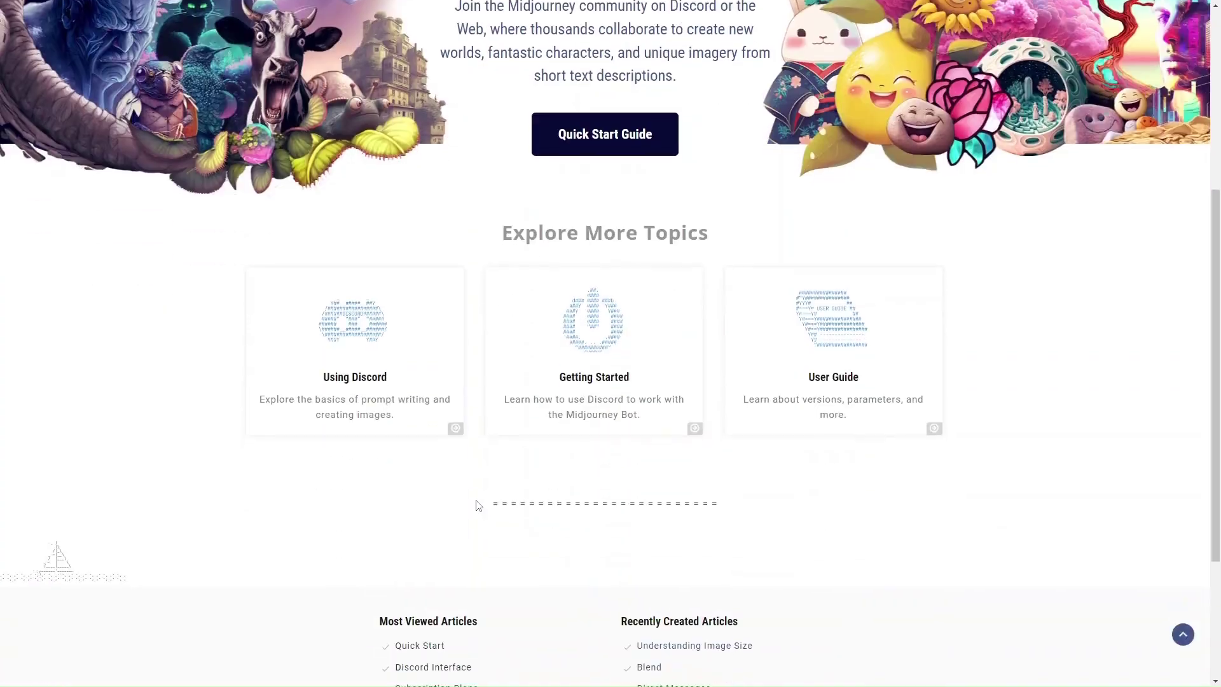
left_click(555, 344)
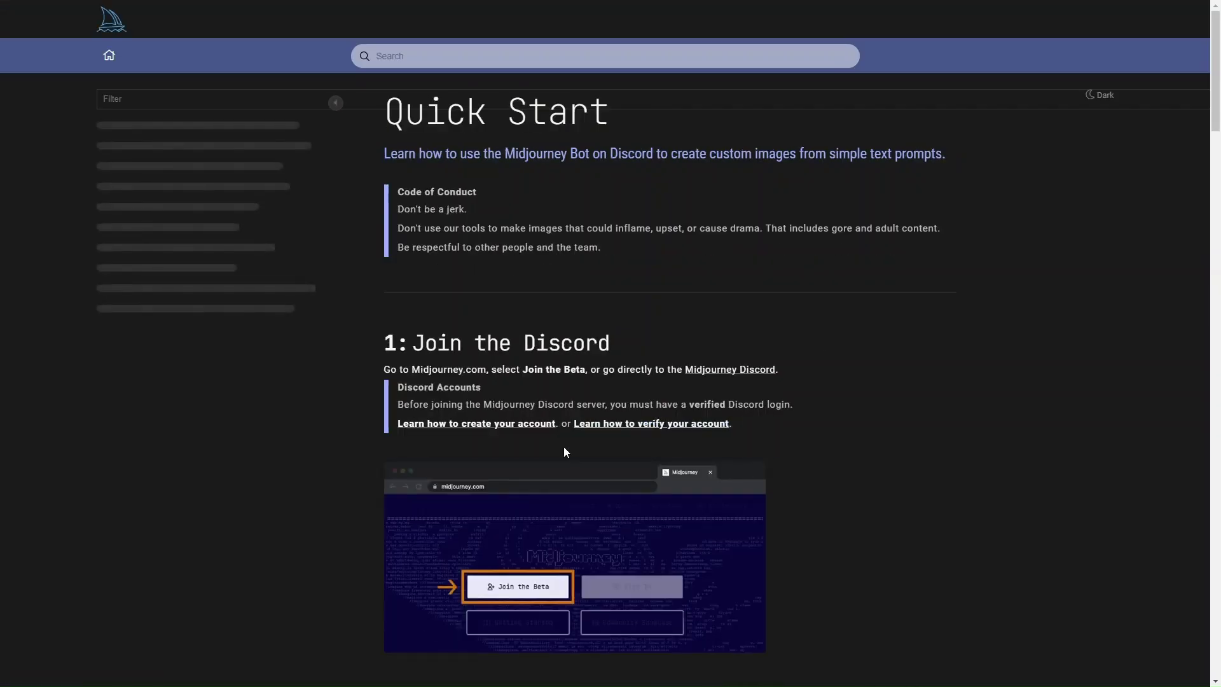
Expand User Guide > Commands in the docs sidebar
scroll(564, 447, "down", 3)
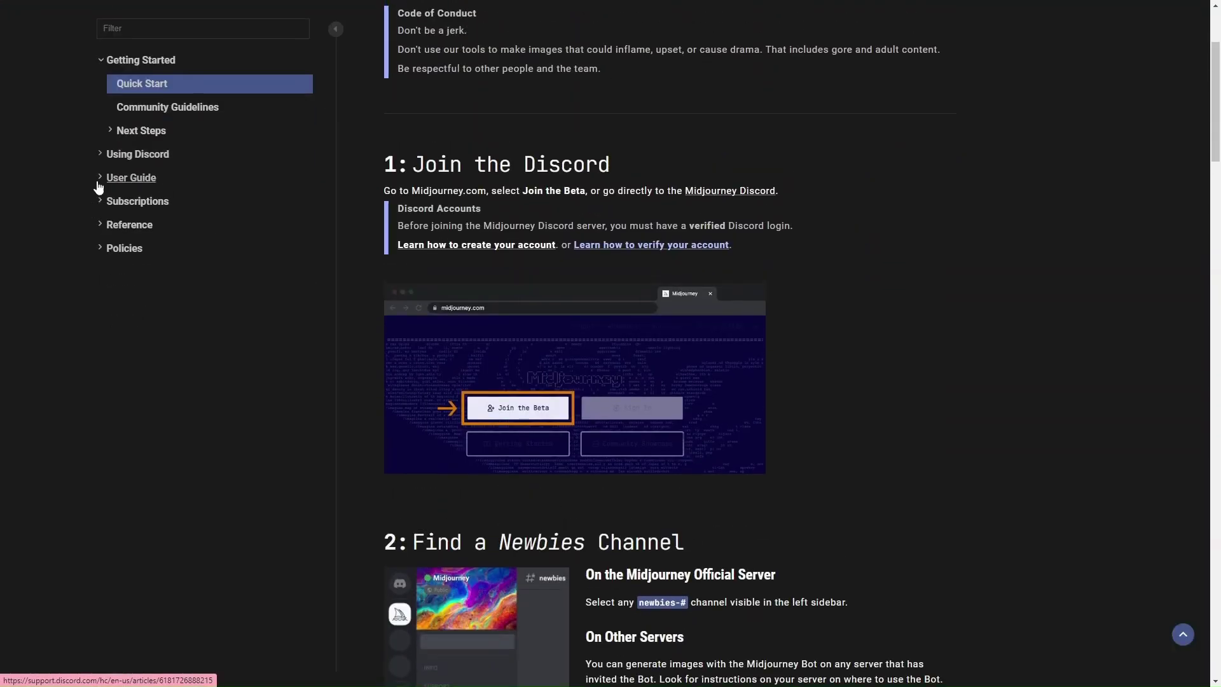
left_click(118, 178)
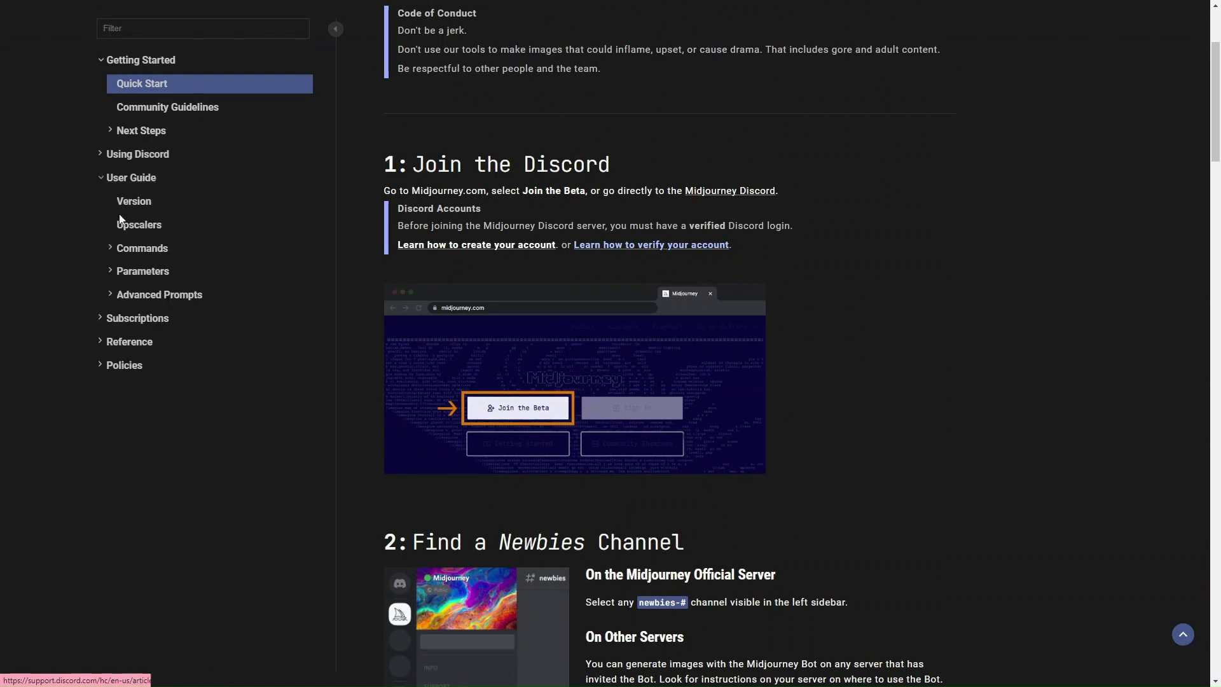
left_click(112, 251)
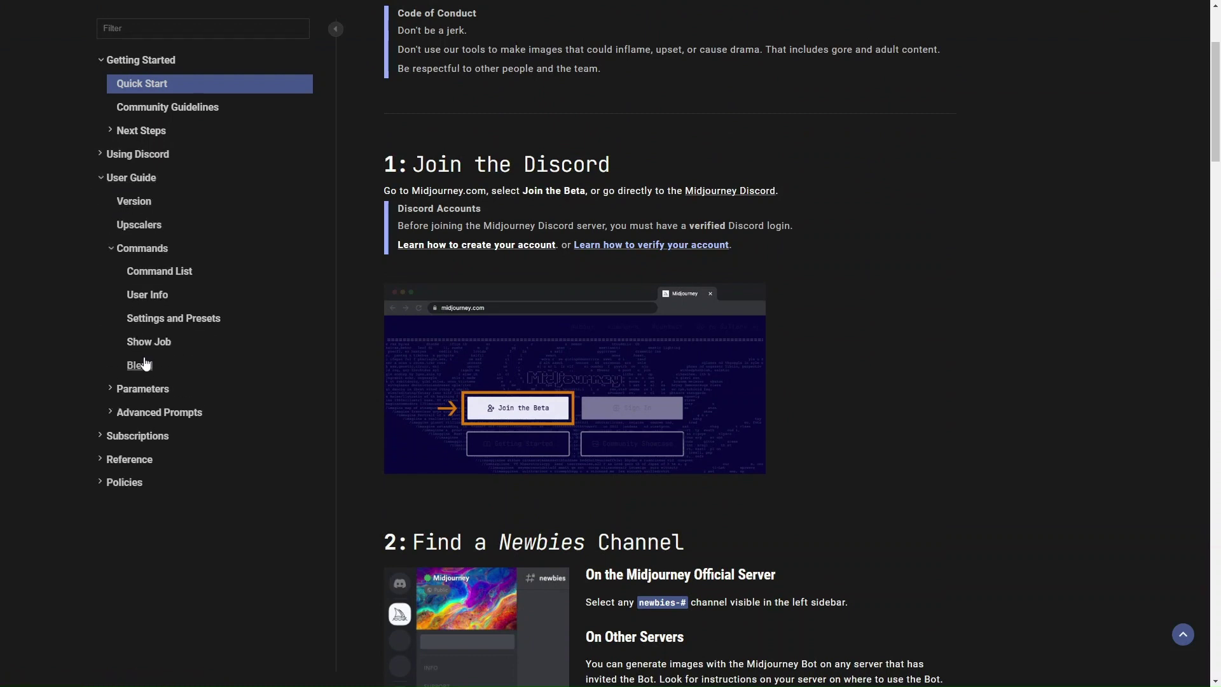
Open the Settings and Presets article and read down to Prefer Option and Prefer Suffix
left_click(179, 316)
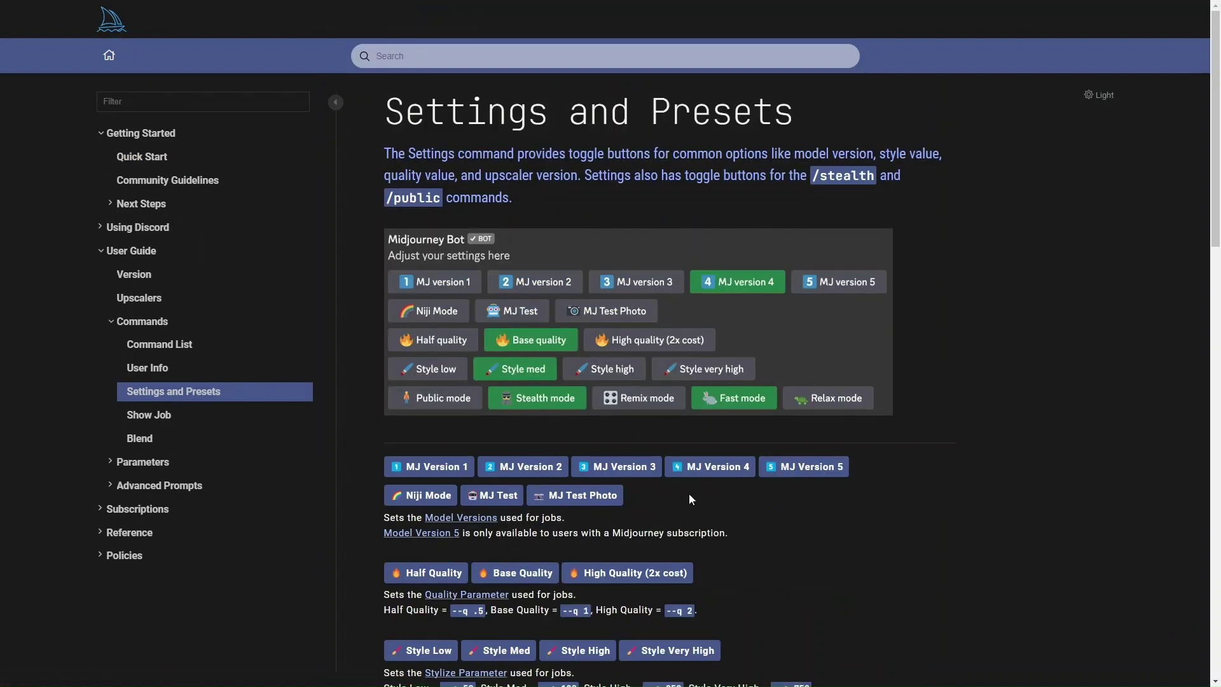
scroll(692, 499, "down", 3)
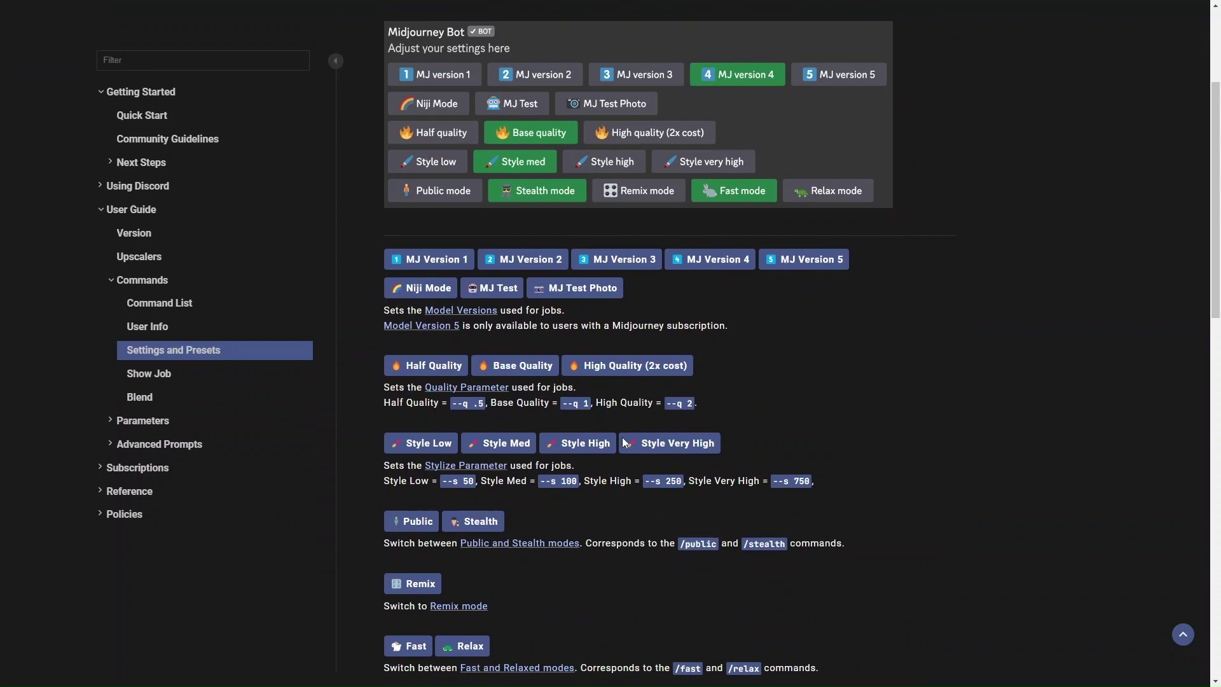
scroll(606, 396, "down", 12)
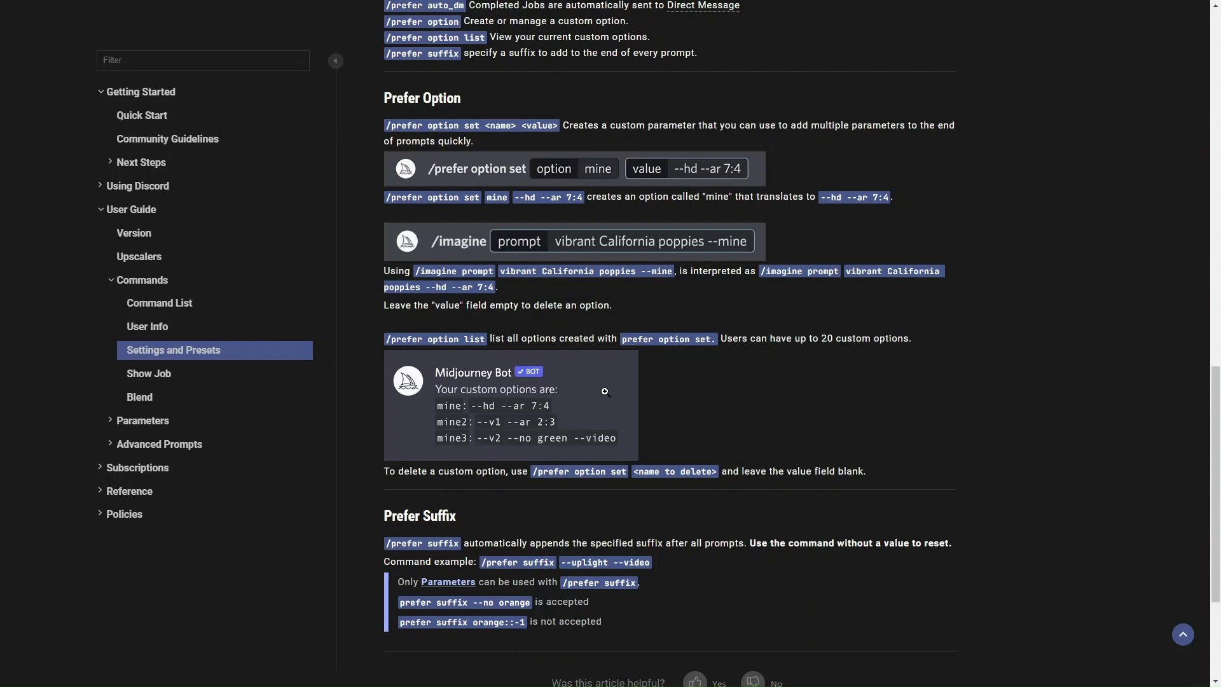
scroll(454, 355, "up", 15)
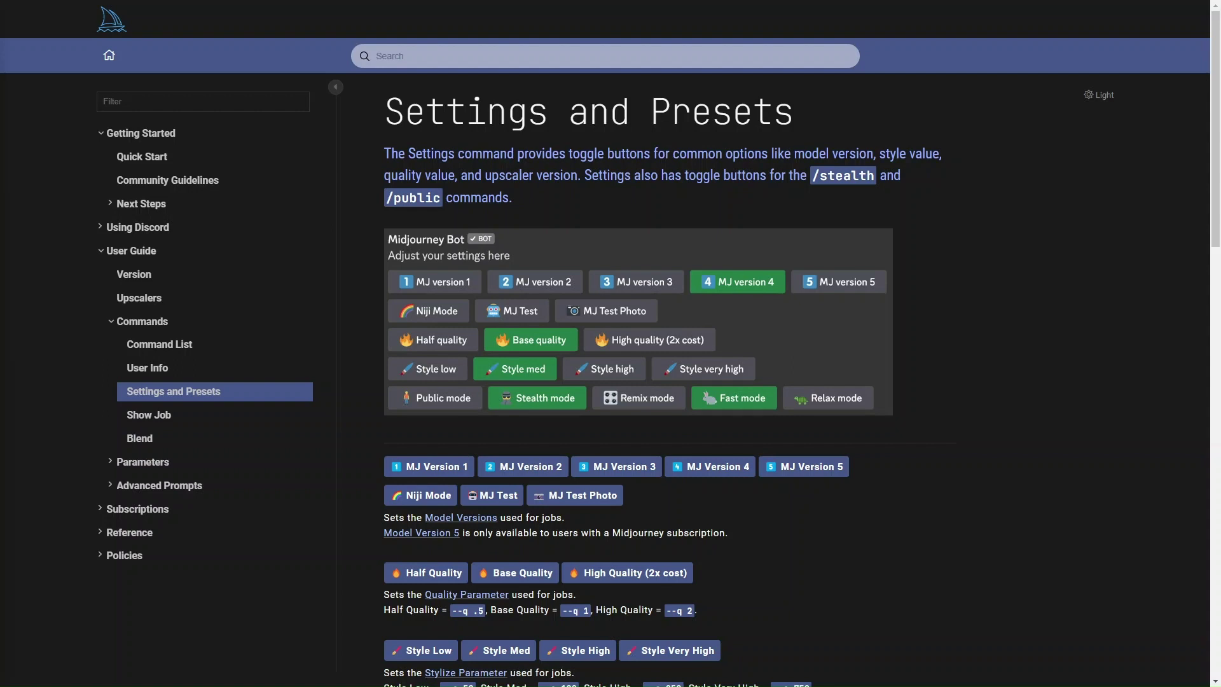
Open the Docs Version article and read through its V5 and V4 model details
left_click(134, 274)
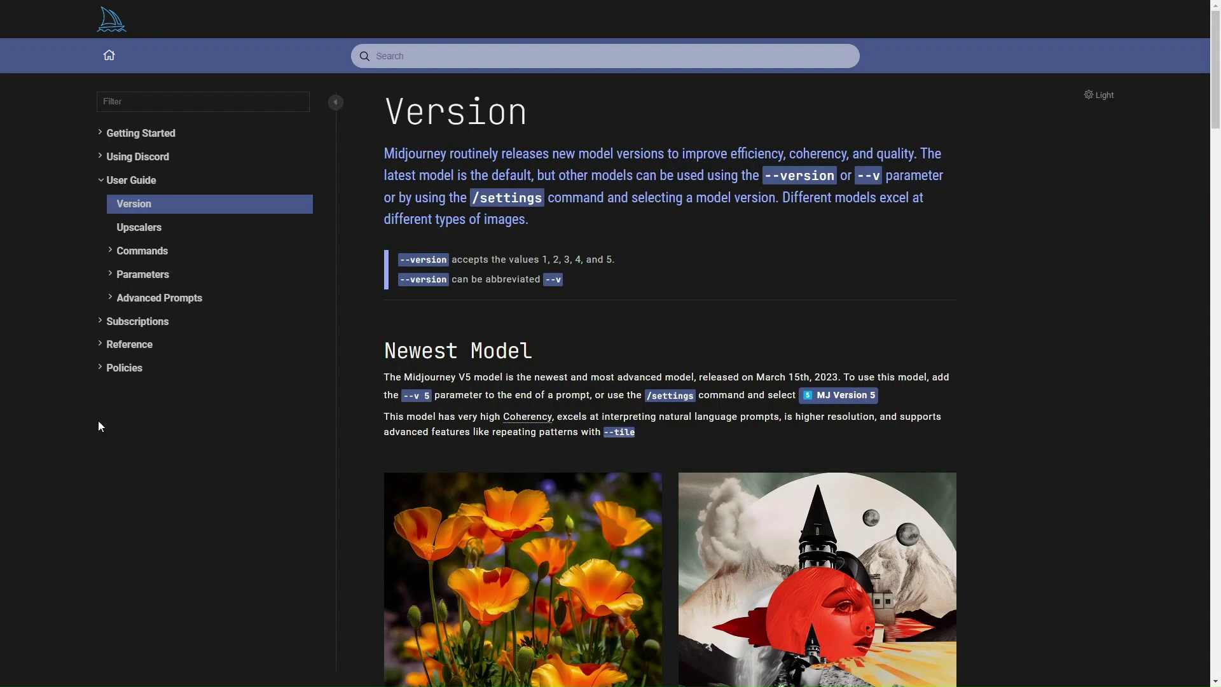
scroll(375, 490, "down", 5)
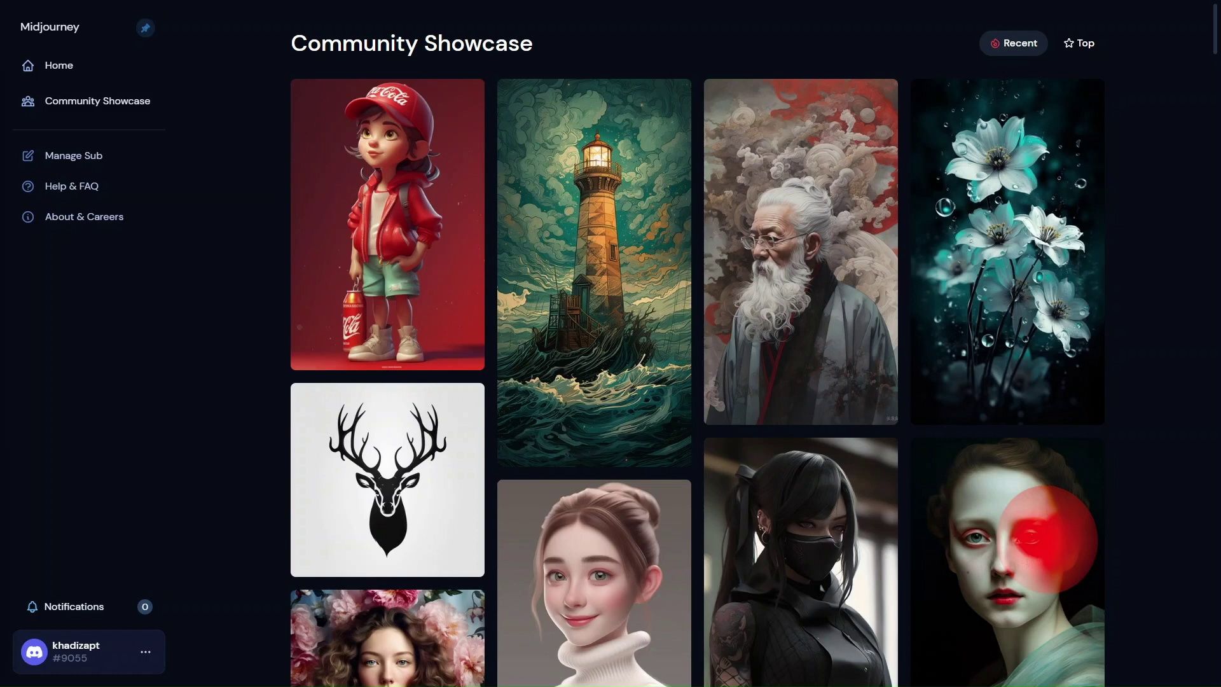
mouse_move(439, 286)
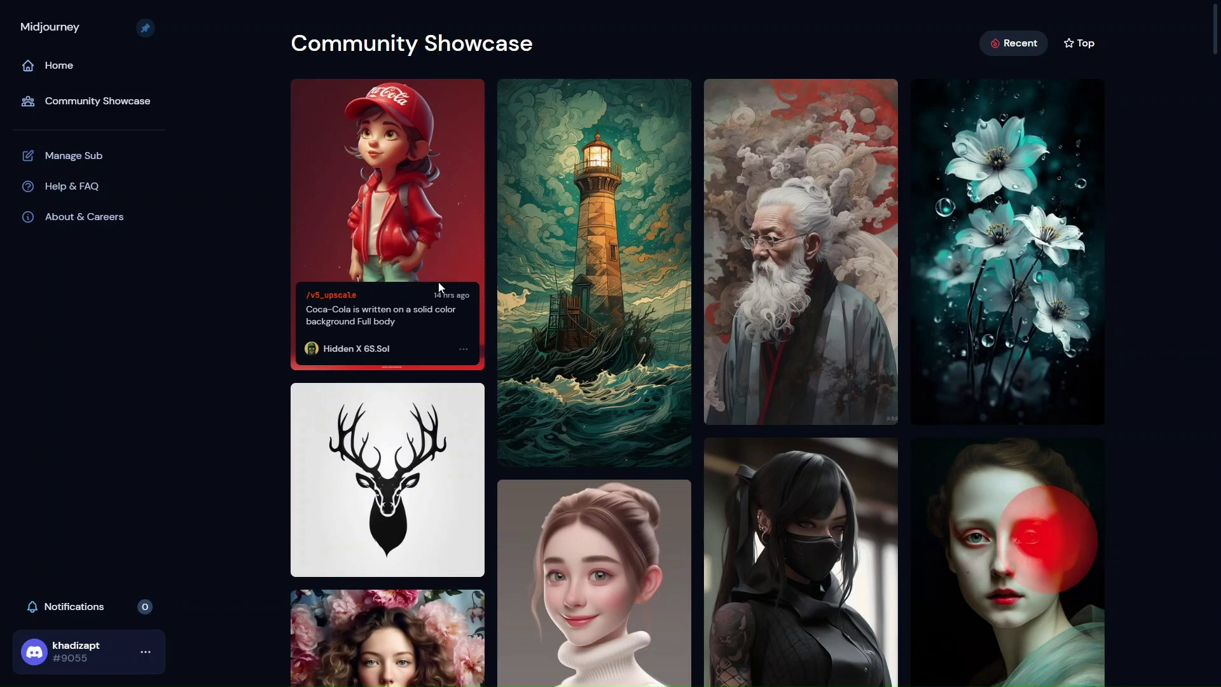
mouse_move(614, 306)
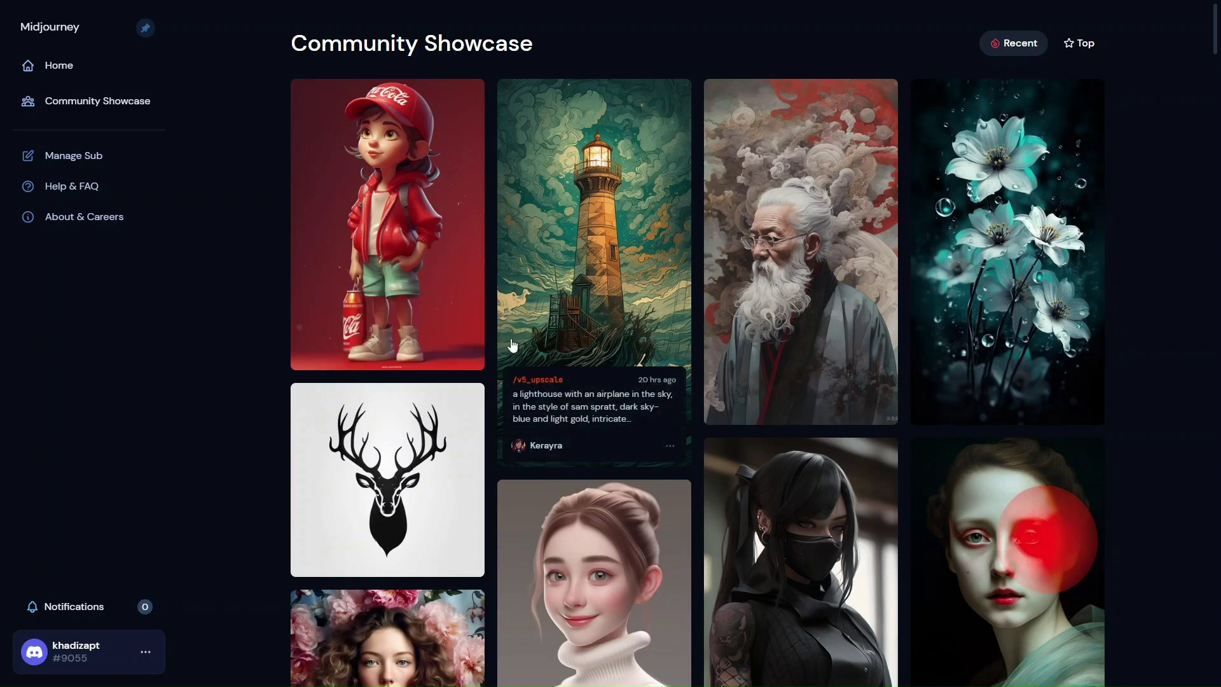
mouse_move(425, 332)
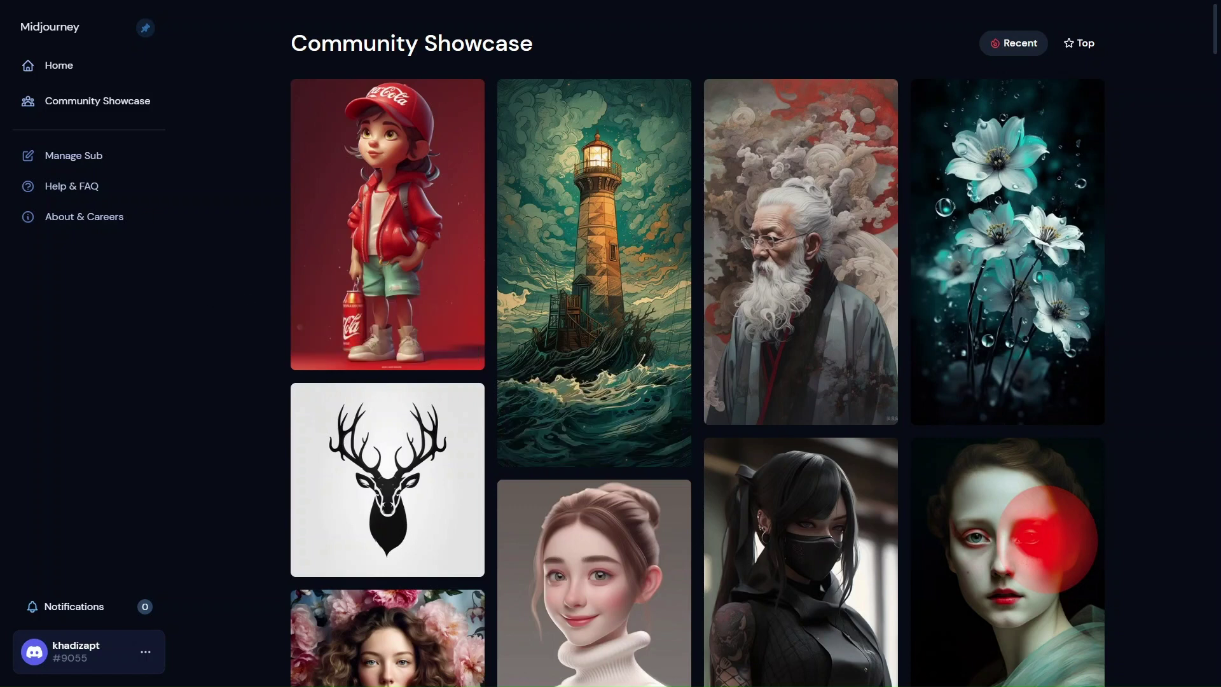
mouse_move(507, 372)
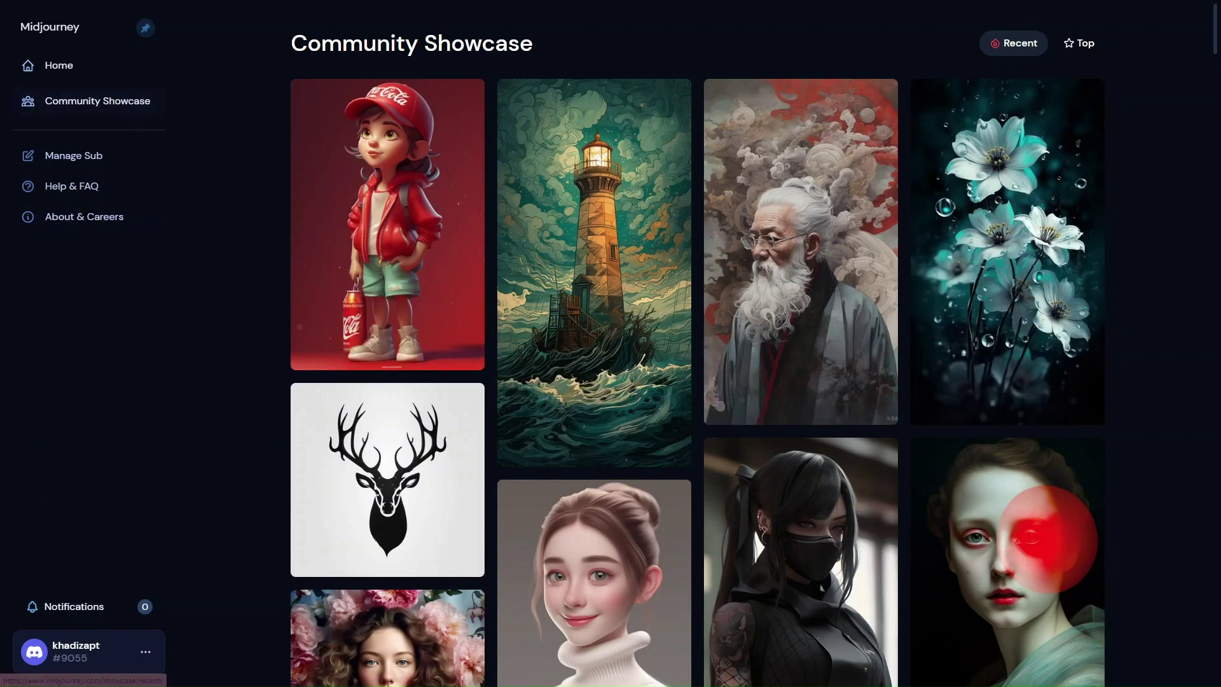
scroll(698, 344, "down", 10)
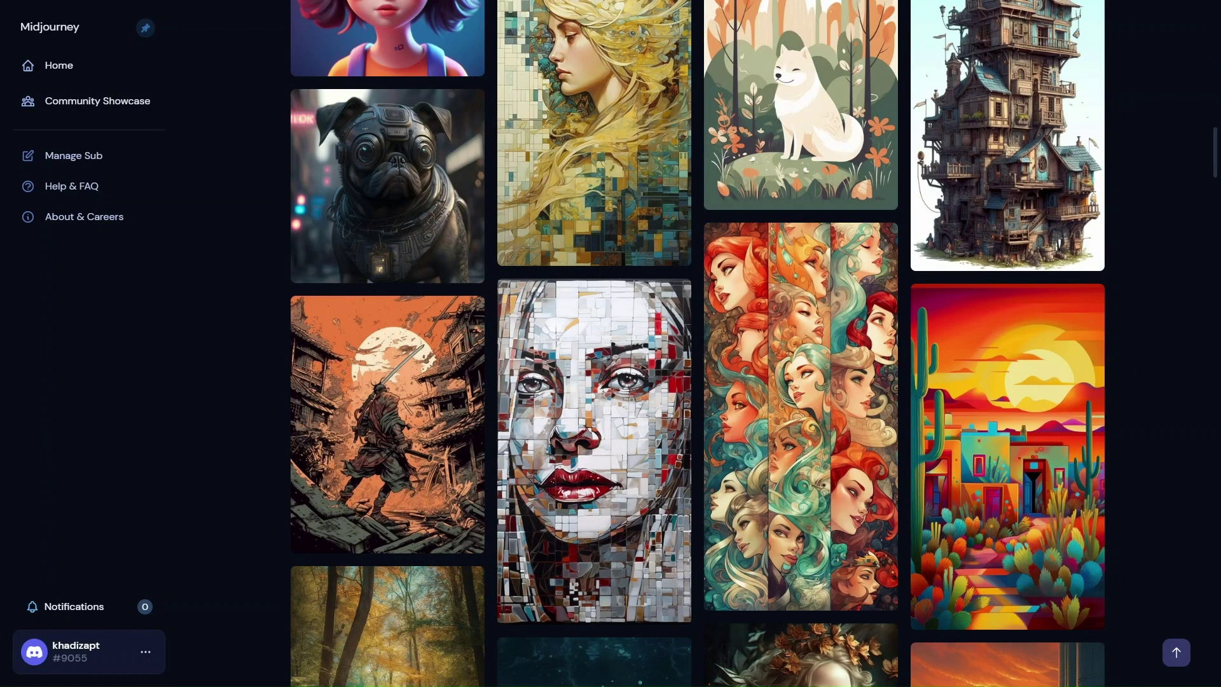
scroll(509, 527, "down", 3)
scroll(509, 527, "down", 3)
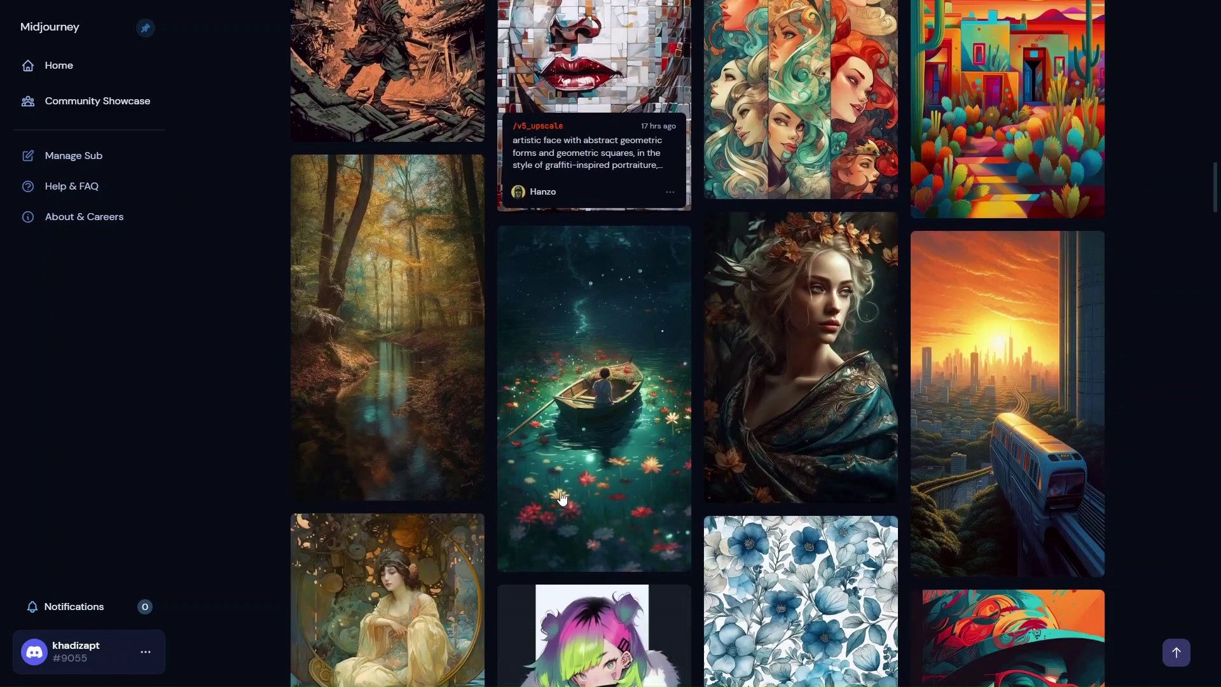